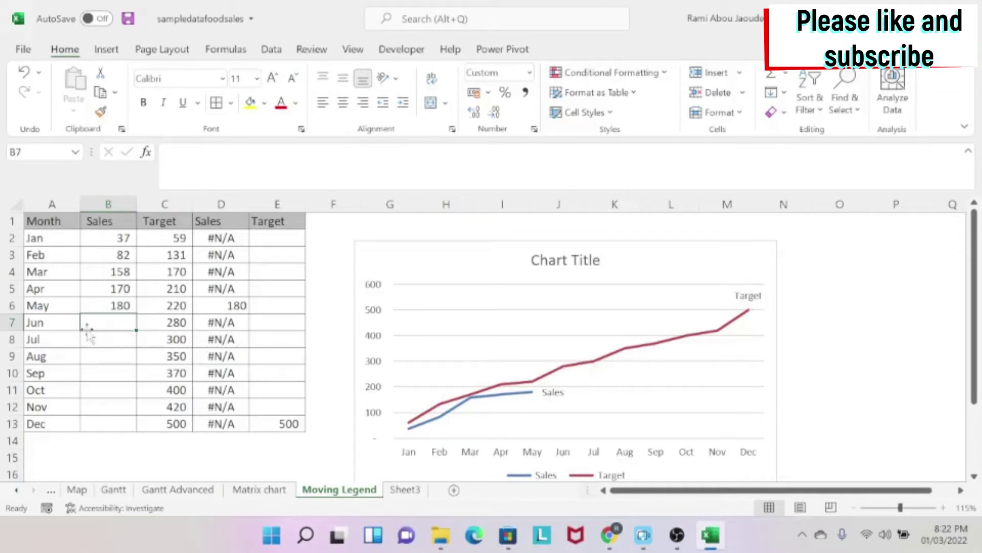
Step: Enter 200 as June sales in B7, then switch to Sheet3
{"action": "type", "text": "200"}
{"action": "key", "text": "Return"}
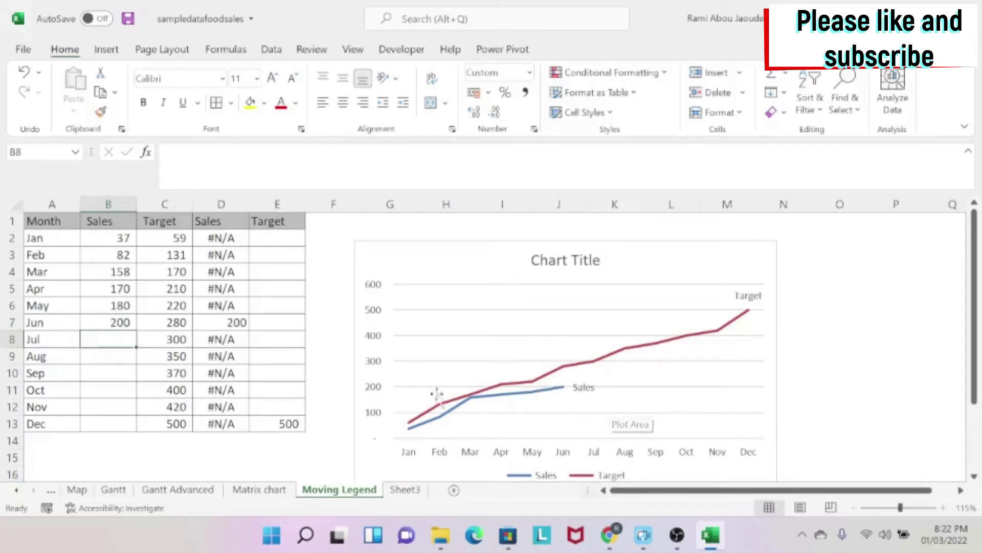
{"action": "left_click", "coordinate": [403, 492]}
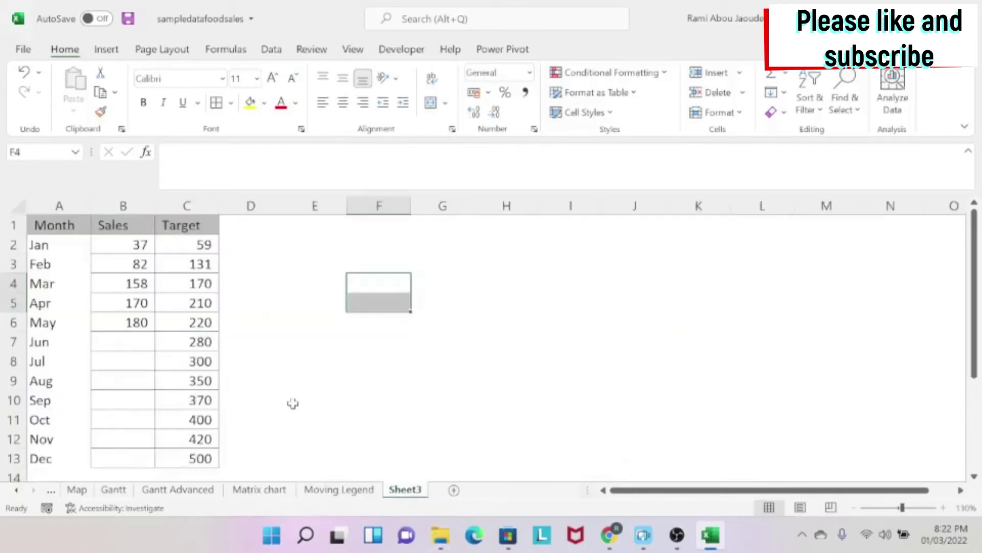
Step: Add helper column headers Sales in D1 and Target in E1
{"action": "left_click_drag", "start_coordinate": [46, 245], "coordinate": [34, 459]}
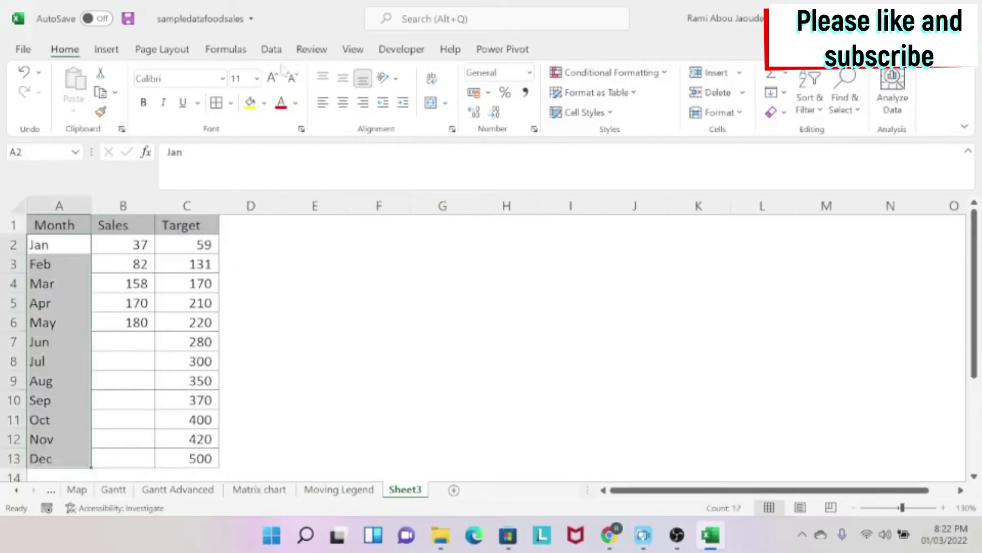
{"action": "left_click", "coordinate": [315, 321]}
{"action": "left_click", "coordinate": [128, 227]}
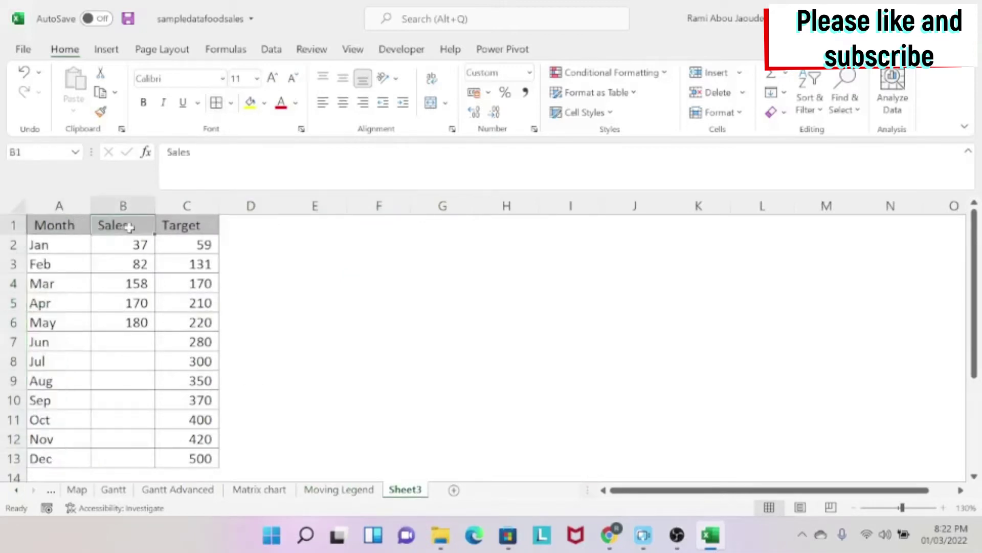
{"action": "left_click", "coordinate": [204, 224]}
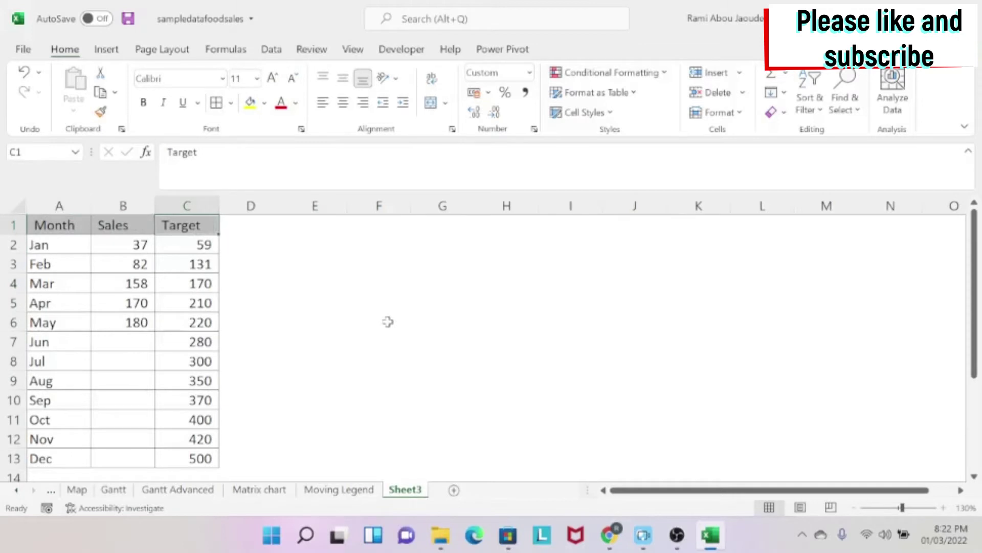
{"action": "left_click", "coordinate": [259, 225]}
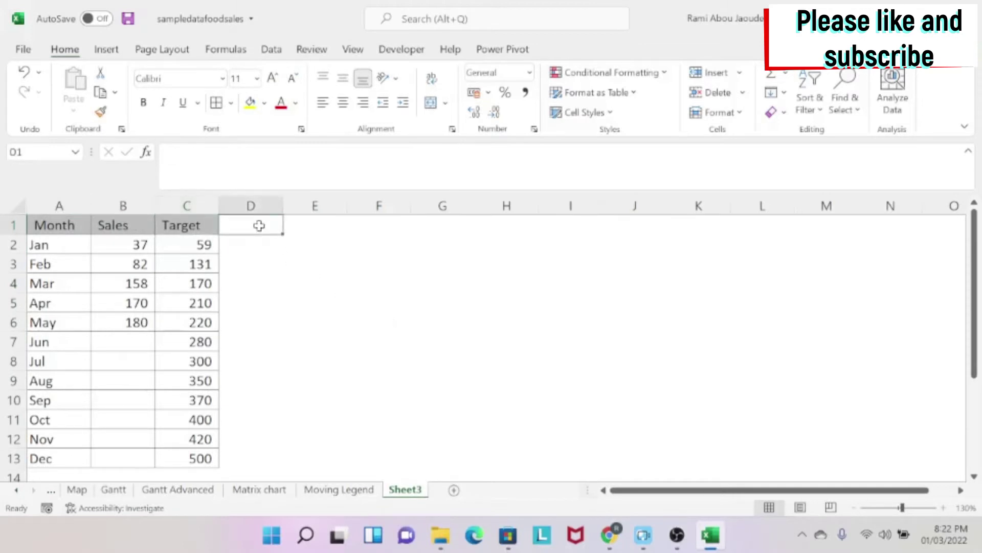
{"action": "type", "text": "Sa"}
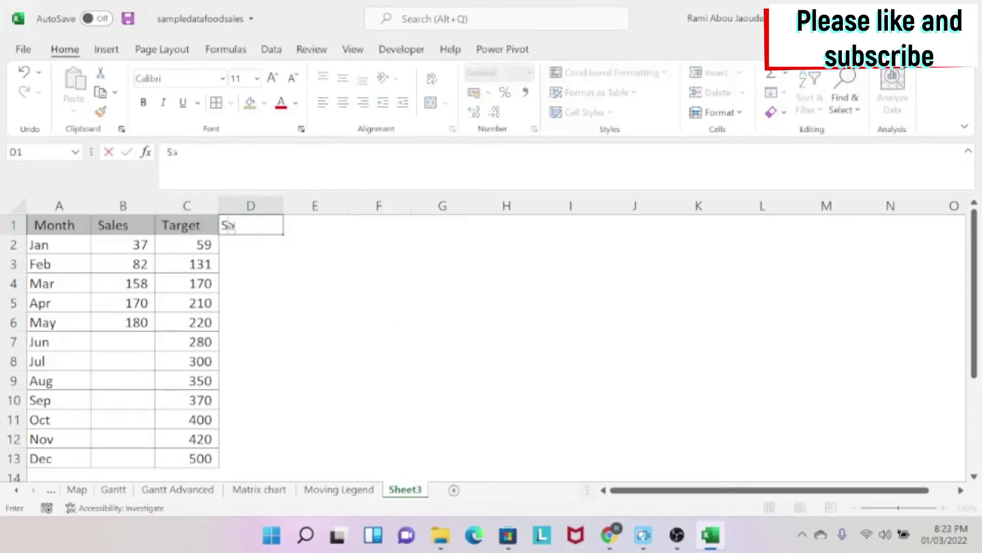
{"action": "type", "text": "les"}
{"action": "key", "text": "Return"}
{"action": "key", "text": "Up"}
{"action": "key", "text": "Right"}
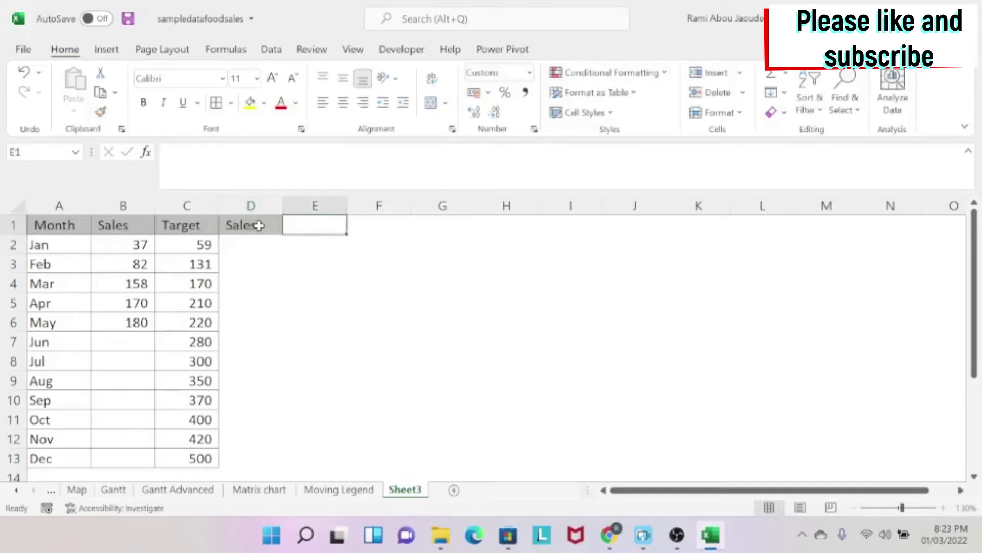
{"action": "type", "text": "Target"}
{"action": "key", "text": "Return"}
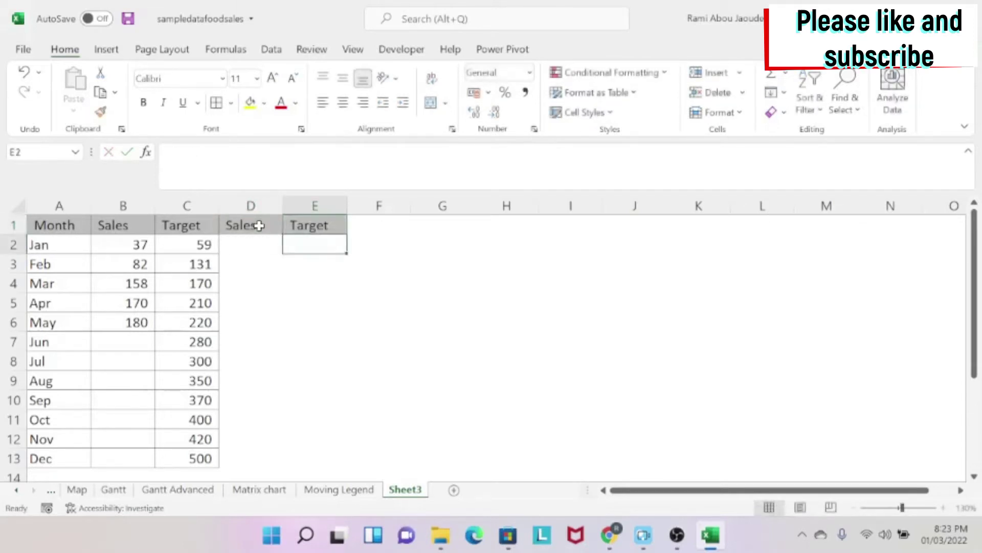
{"action": "key", "text": "Down"}
{"action": "key", "text": "Down"}
{"action": "key", "text": "Down"}
{"action": "key", "text": "Down"}
{"action": "key", "text": "Down"}
{"action": "key", "text": "Down"}
{"action": "key", "text": "Down"}
{"action": "key", "text": "Down"}
{"action": "key", "text": "Down"}
{"action": "key", "text": "Down"}
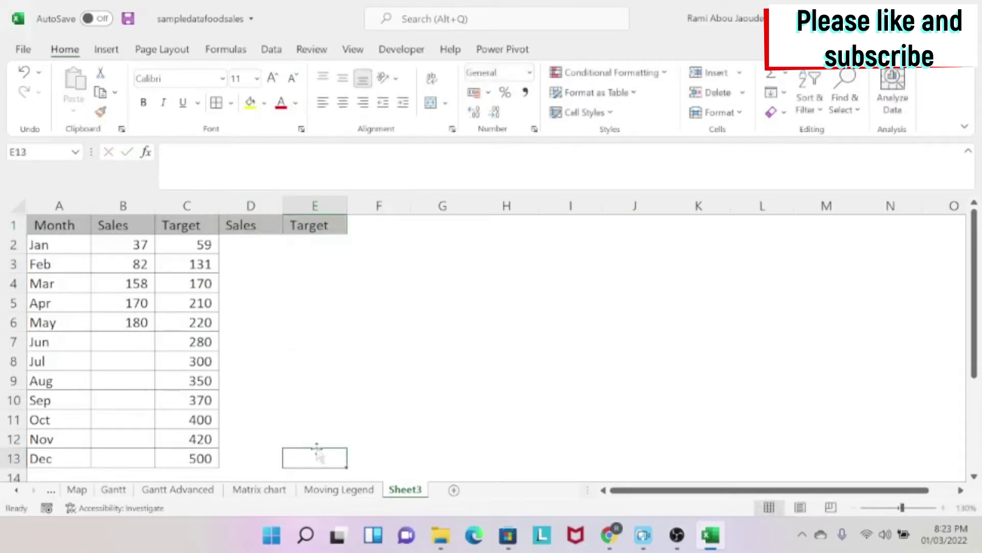
Step: Link E13 to December's target with =C13, showing 500
{"action": "left_click", "coordinate": [339, 489]}
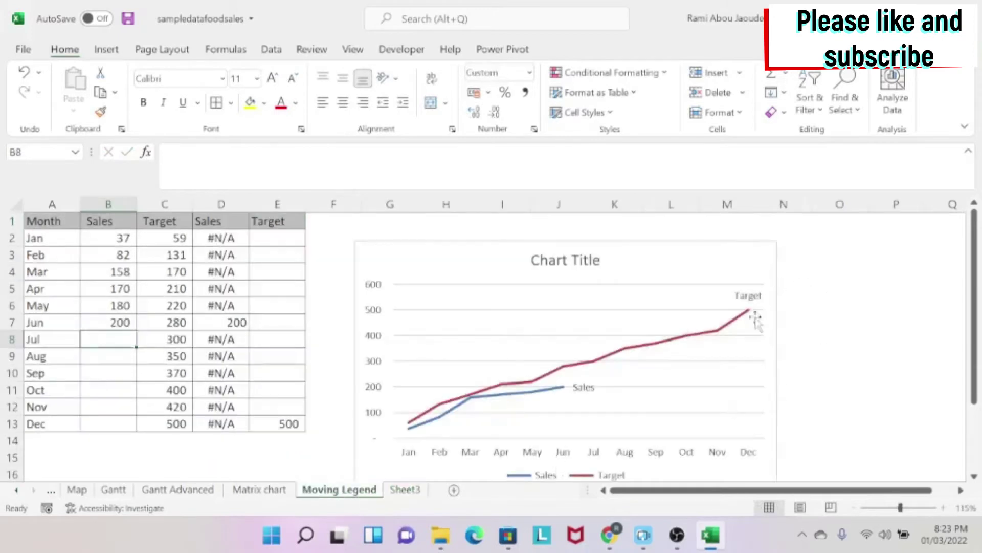
{"action": "left_click", "coordinate": [405, 490]}
{"action": "type", "text": "="}
{"action": "key", "text": "Left"}
{"action": "key", "text": "Left"}
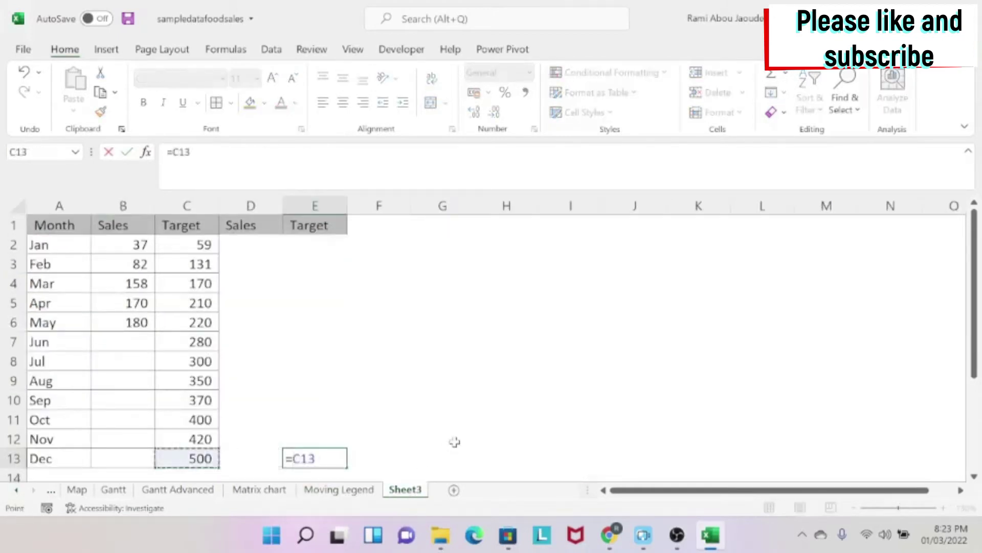
{"action": "key", "text": "Return"}
{"action": "key", "text": "Up"}
{"action": "key", "text": "Left"}
{"action": "key", "text": "Up"}
{"action": "key", "text": "Up"}
{"action": "key", "text": "Up"}
{"action": "key", "text": "Up"}
{"action": "key", "text": "Up"}
{"action": "key", "text": "Up"}
{"action": "key", "text": "Up"}
{"action": "key", "text": "Up"}
{"action": "key", "text": "Up"}
{"action": "key", "text": "Up"}
{"action": "key", "text": "Up"}
{"action": "key", "text": "Up"}
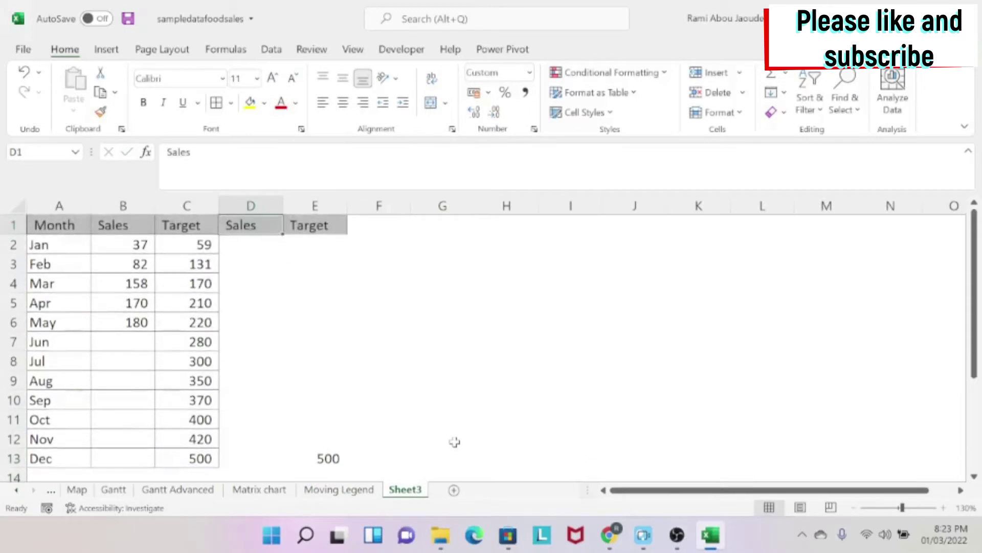
{"action": "key", "text": "Down"}
{"action": "left_click", "coordinate": [338, 489]}
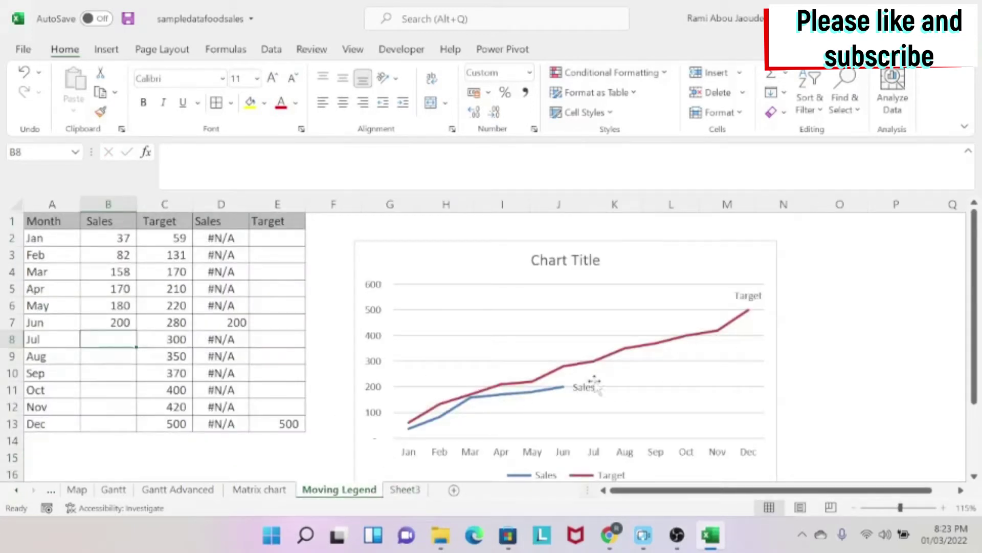
{"action": "left_click", "coordinate": [403, 489]}
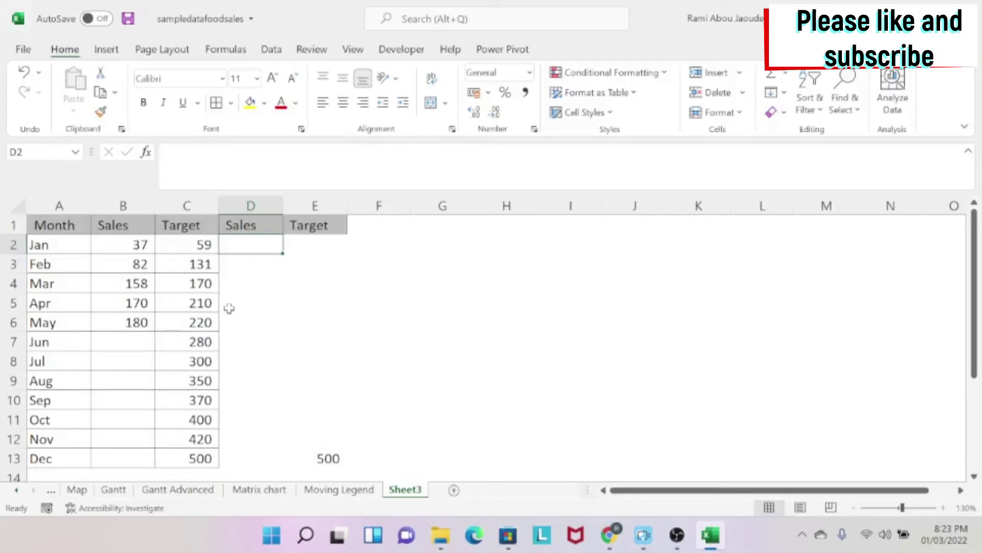
Step: Enter May's 180 in D6, then begin an IF(AND( formula in D2
{"action": "key", "text": "Down"}
{"action": "key", "text": "Down"}
{"action": "key", "text": "Down"}
{"action": "key", "text": "Down"}
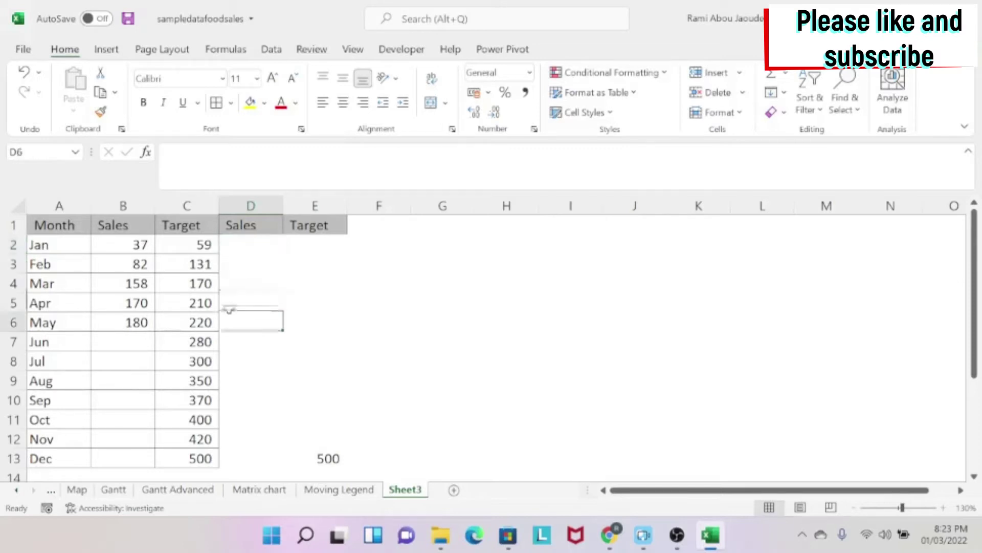
{"action": "type", "text": "180"}
{"action": "key", "text": "Return"}
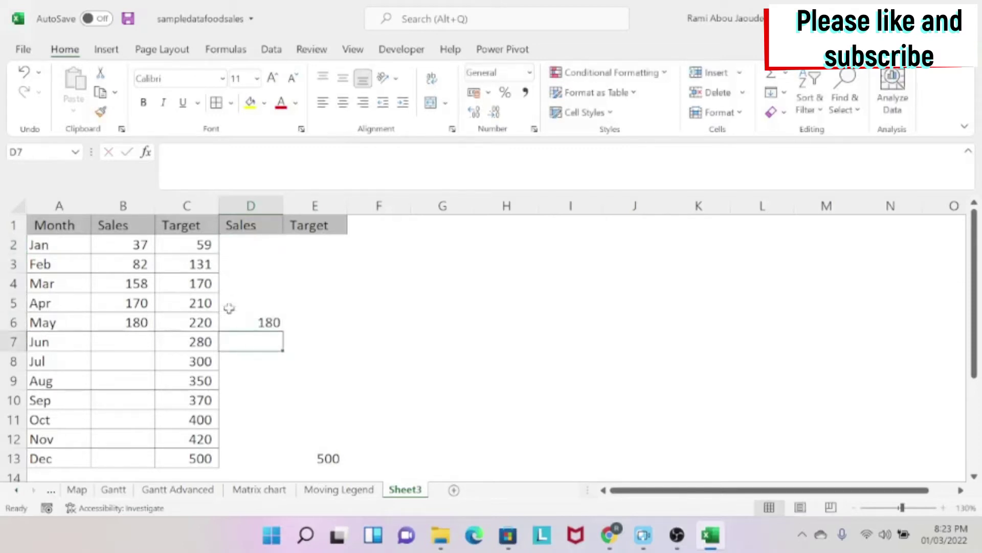
{"action": "key", "text": "Left"}
{"action": "key", "text": "Left"}
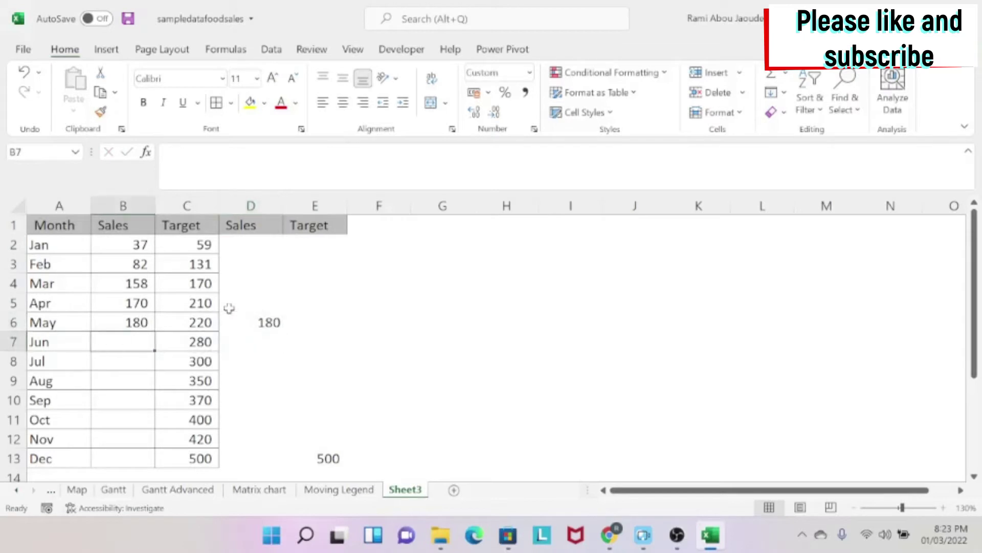
{"action": "key", "text": "Right"}
{"action": "key", "text": "Right"}
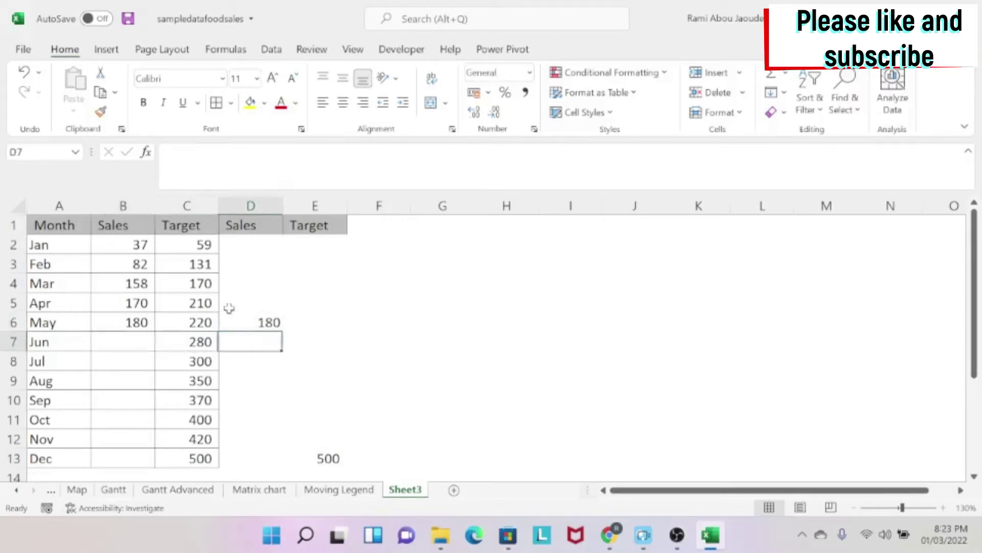
{"action": "key", "text": "Up"}
{"action": "key", "text": "Up"}
{"action": "key", "text": "Up"}
{"action": "key", "text": "Up"}
{"action": "key", "text": "Up"}
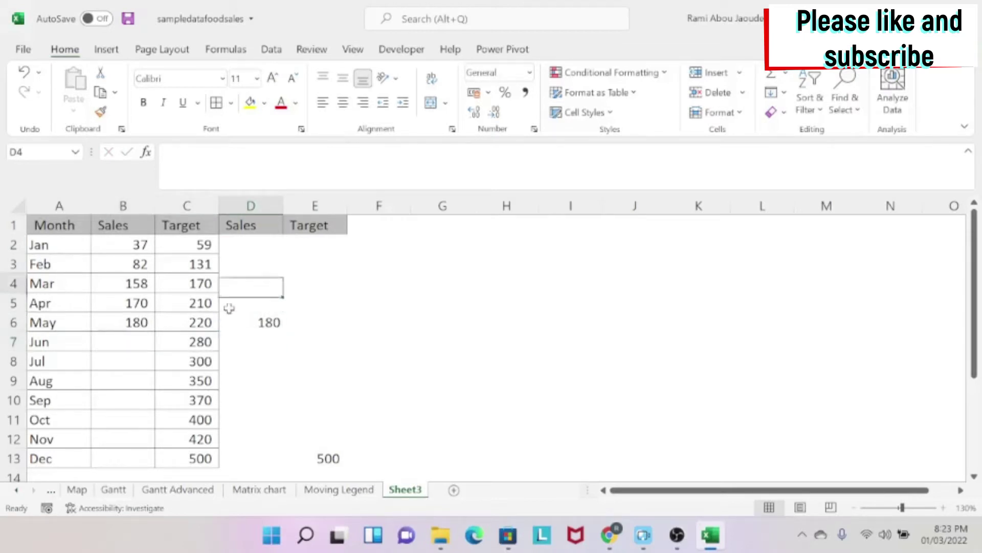
{"action": "type", "text": "="}
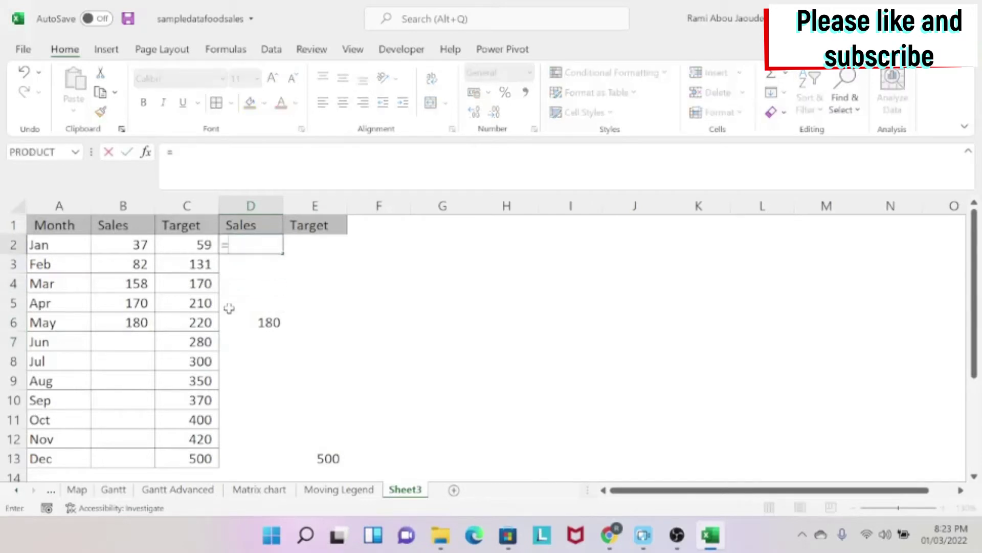
{"action": "type", "text": "if("}
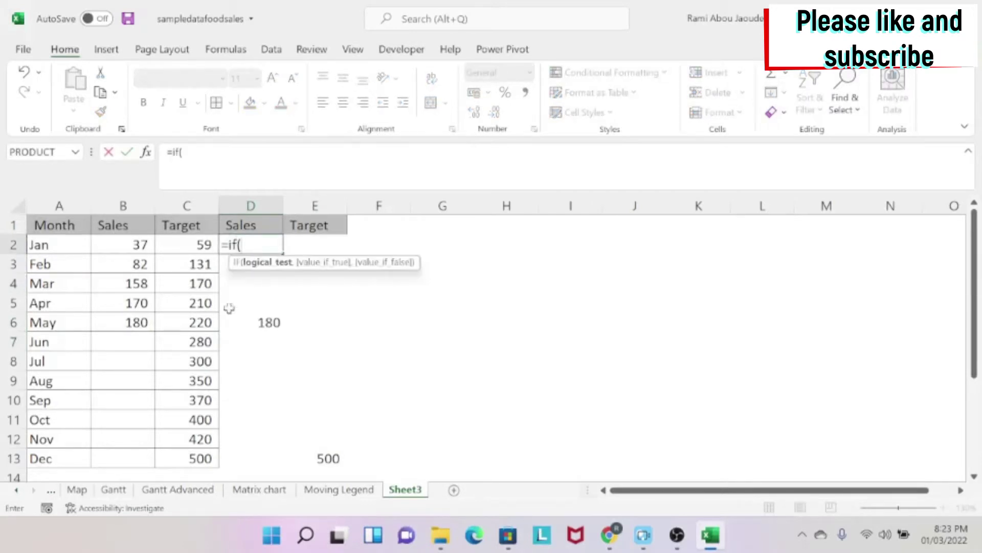
{"action": "type", "text": "and("}
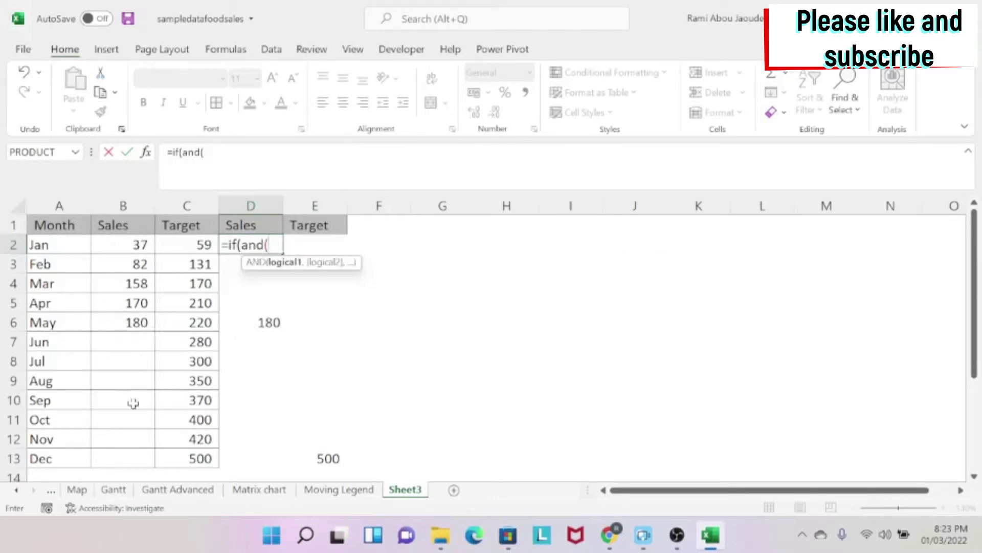
Step: Complete D2 as =IF(AND(B2<>"",B3=""),B2,NA()), which shows #N/A for January
{"action": "left_click", "coordinate": [143, 241]}
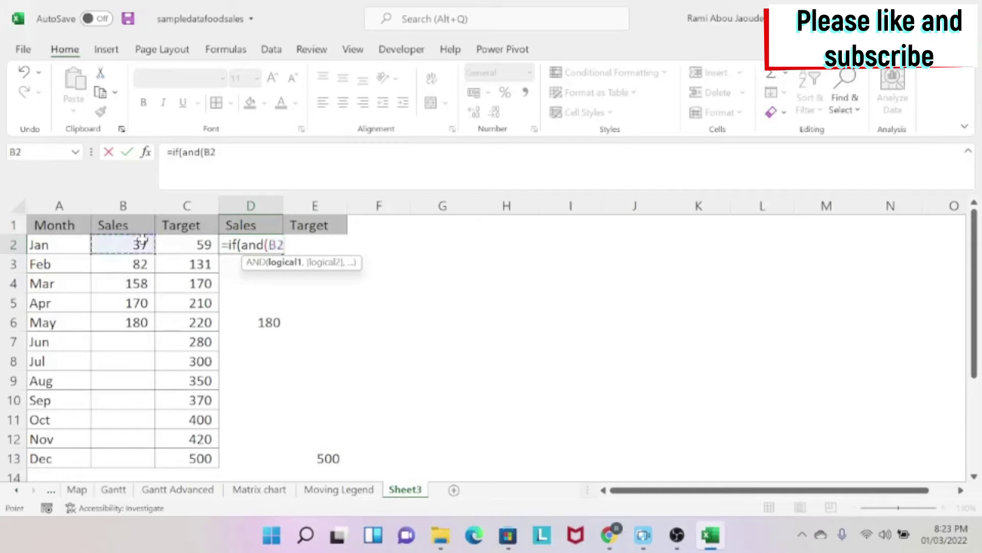
{"action": "type", "text": "<>\"\","}
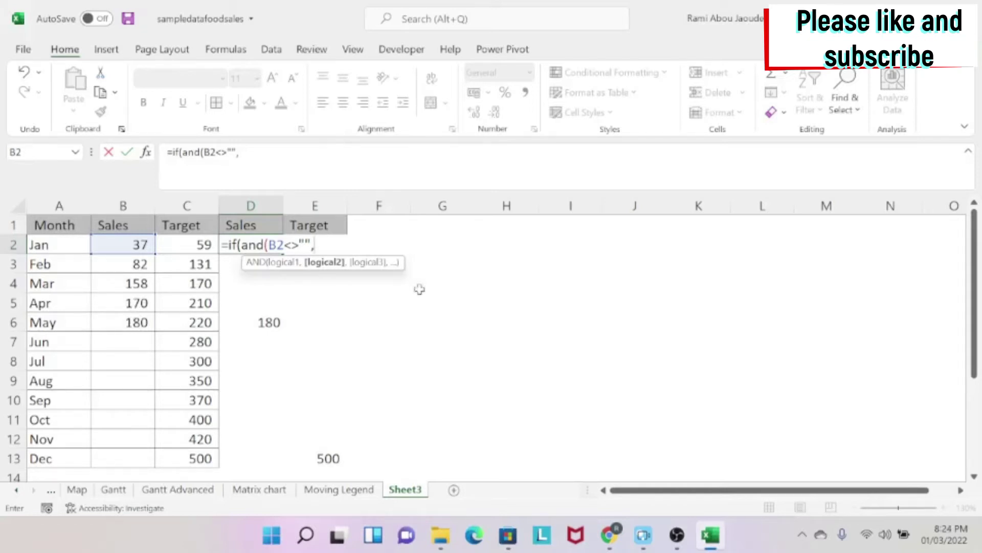
{"action": "left_click", "coordinate": [130, 262]}
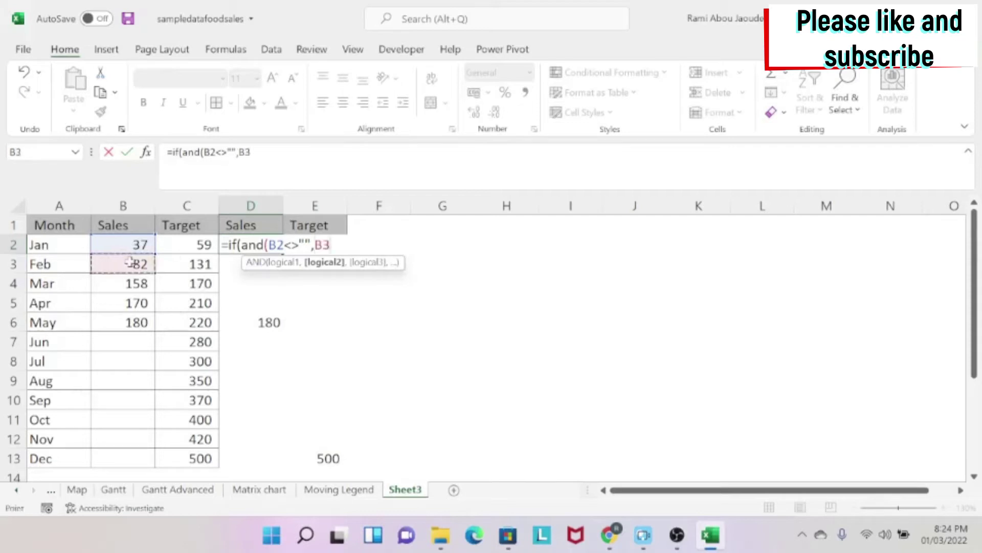
{"action": "type", "text": "<>\"\",B3=\"\"),"}
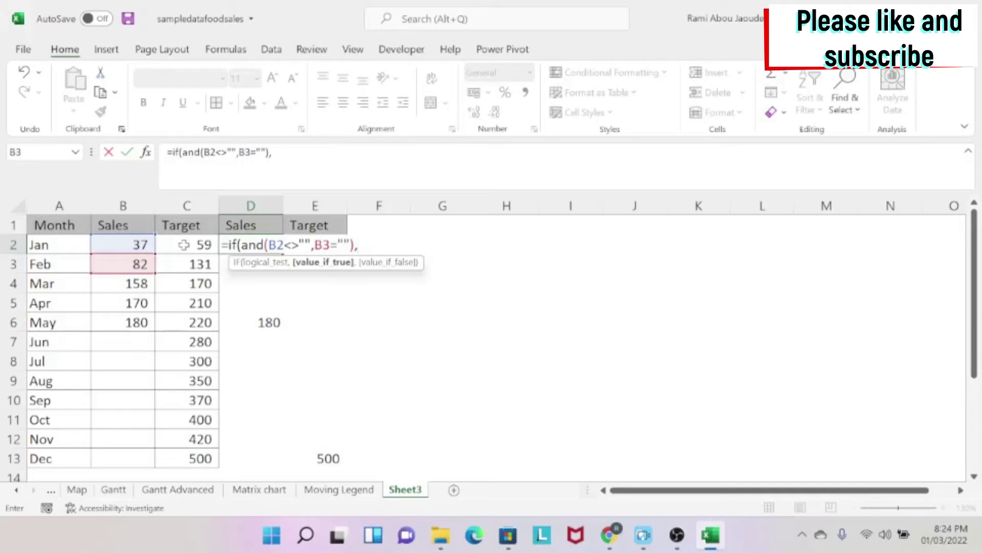
{"action": "left_click", "coordinate": [128, 245]}
{"action": "type", "text": ","}
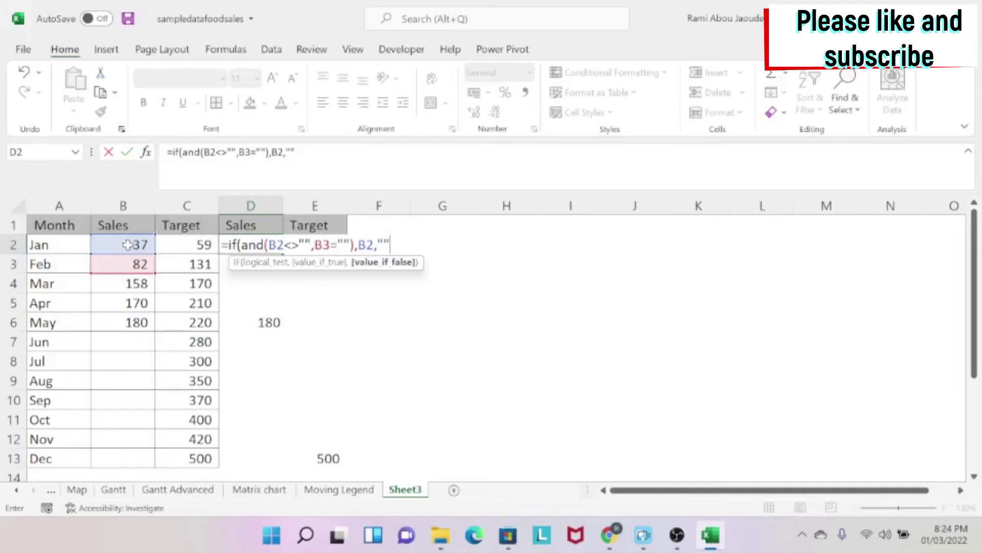
{"action": "key", "text": "BackSpace"}
{"action": "key", "text": "BackSpace"}
{"action": "type", "text": "NA("}
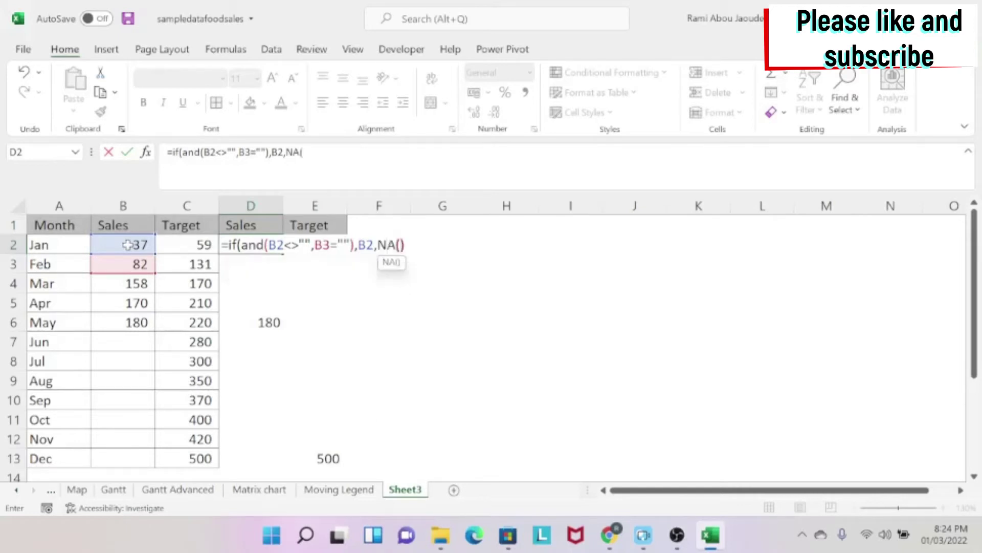
{"action": "type", "text": "))"}
{"action": "key", "text": "Return"}
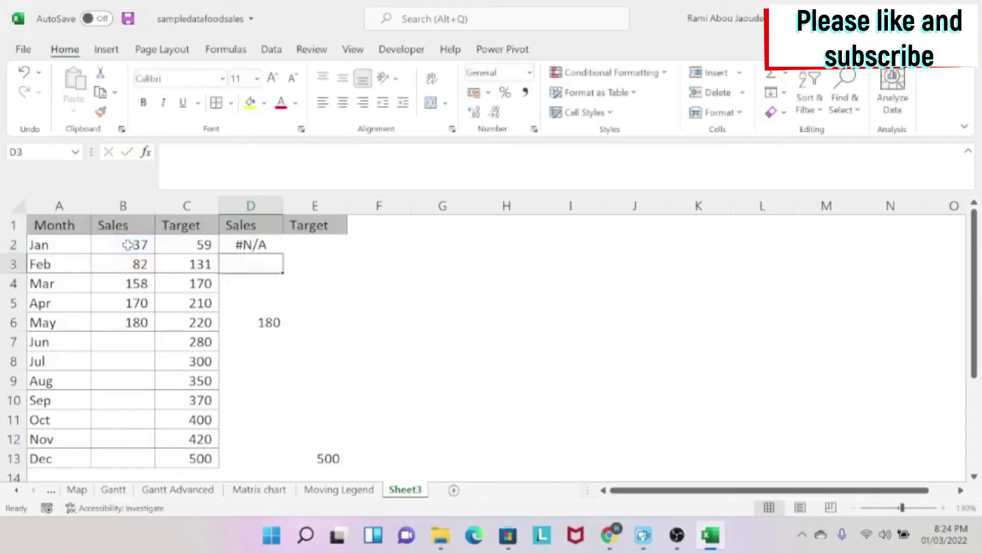
Step: Fill the D2 formula down to D13 and test it with June sales of 200
{"action": "left_click", "coordinate": [238, 247]}
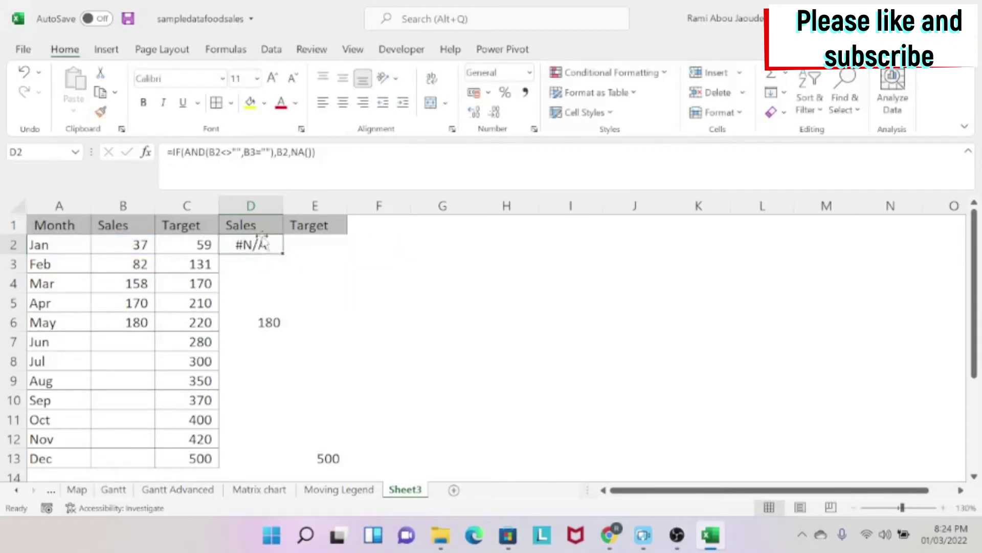
{"action": "left_click_drag", "start_coordinate": [282, 256], "coordinate": [253, 466]}
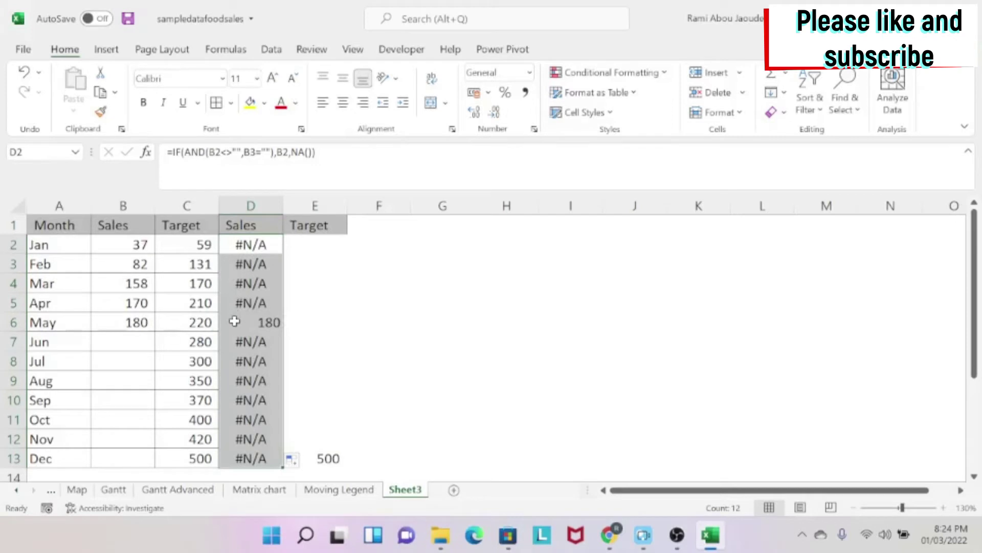
{"action": "left_click", "coordinate": [101, 340]}
{"action": "type", "text": "200"}
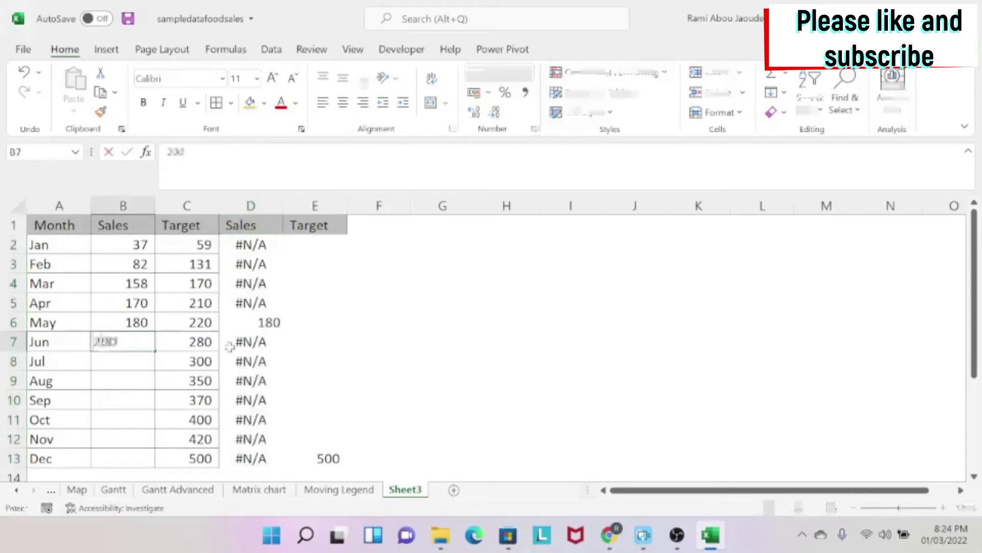
{"action": "key", "text": "Return"}
Step: Delete the B7 test value and verify May's 180 in B6 and D6
{"action": "key", "text": "Up"}
{"action": "key", "text": "Delete"}
{"action": "key", "text": "Up"}
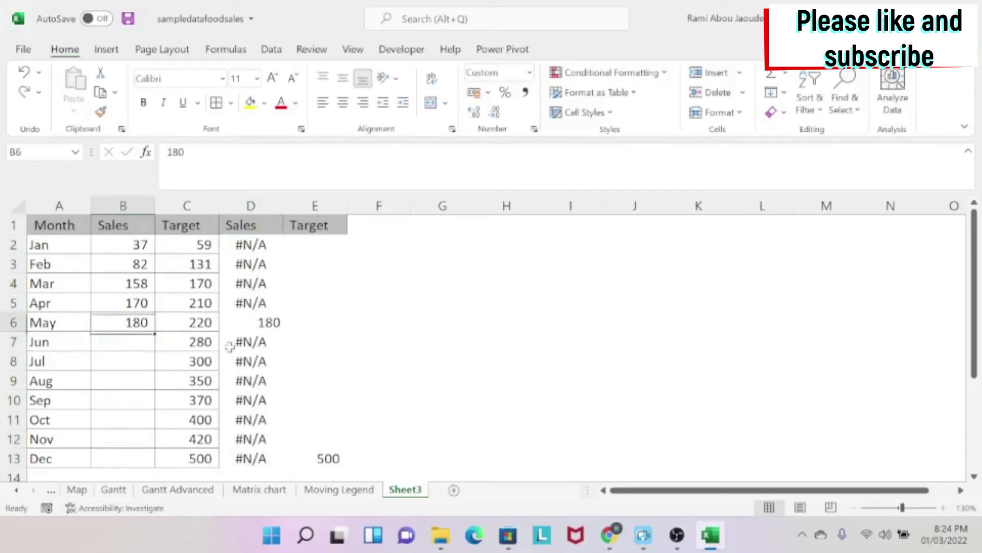
{"action": "key", "text": "Right"}
{"action": "key", "text": "Right"}
{"action": "key", "text": "Right"}
{"action": "key", "text": "Left"}
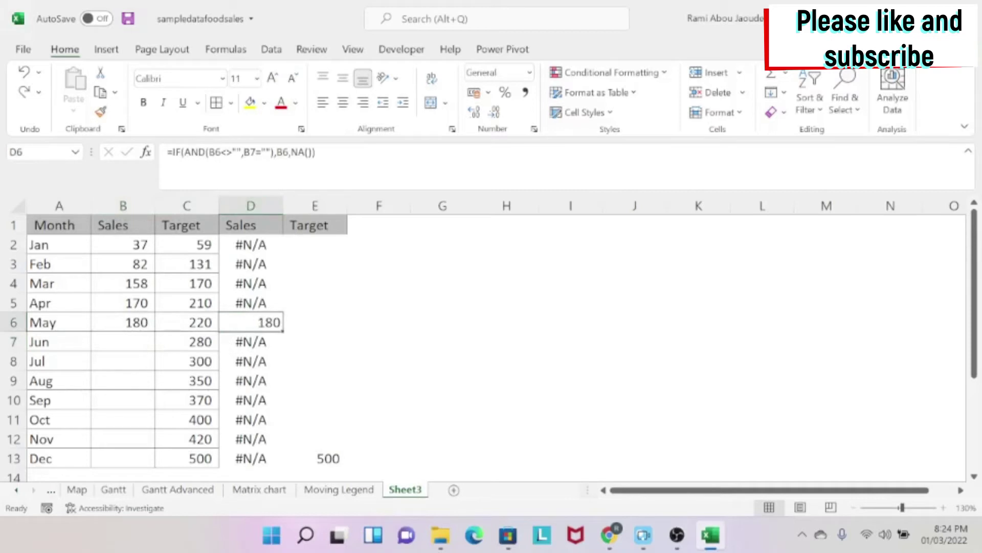
{"action": "left_click", "coordinate": [122, 320]}
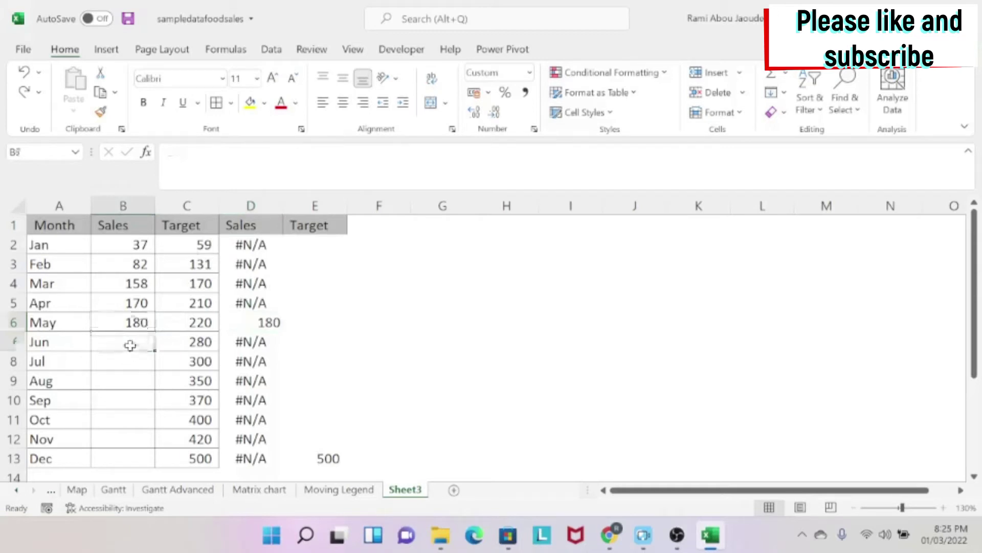
{"action": "left_click", "coordinate": [272, 320]}
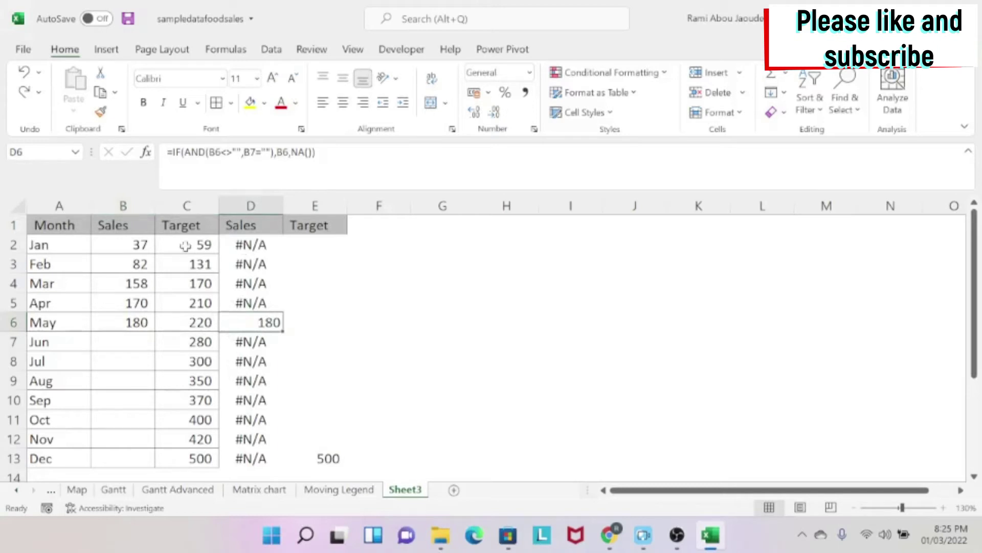
Step: Insert a 2-D line chart of A1:E13 and move it right of the table
{"action": "left_click_drag", "start_coordinate": [237, 225], "coordinate": [356, 466]}
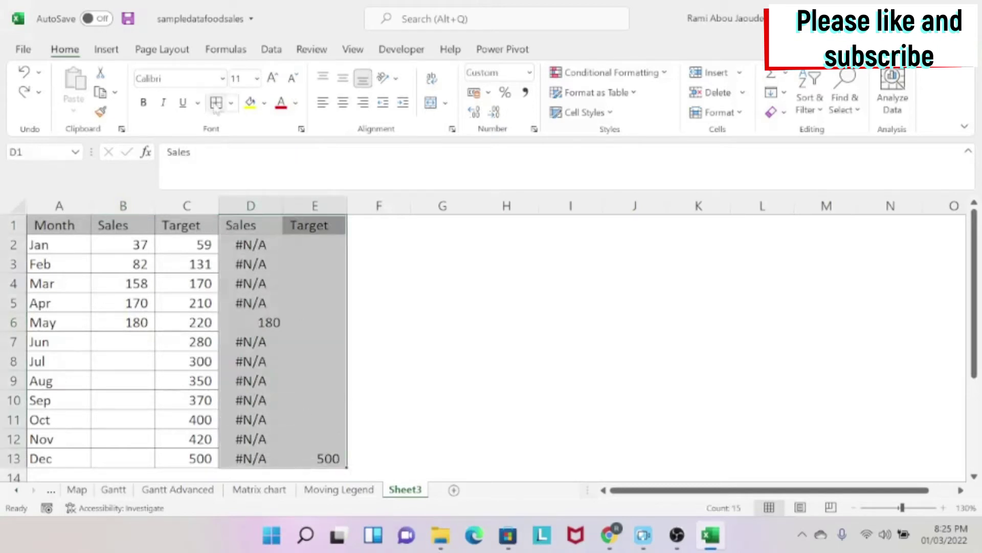
{"action": "left_click", "coordinate": [449, 326]}
{"action": "left_click_drag", "start_coordinate": [43, 228], "coordinate": [355, 471]}
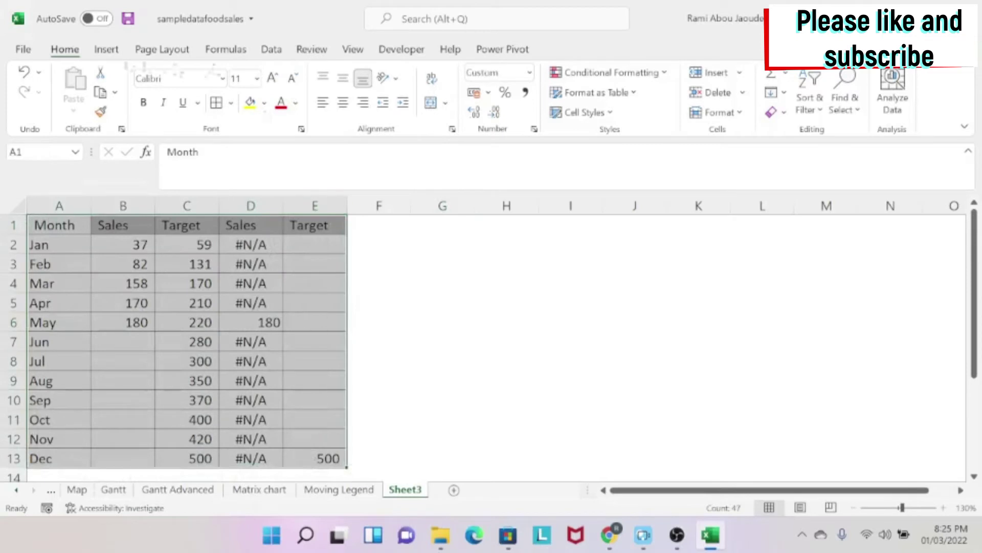
{"action": "left_click", "coordinate": [112, 54]}
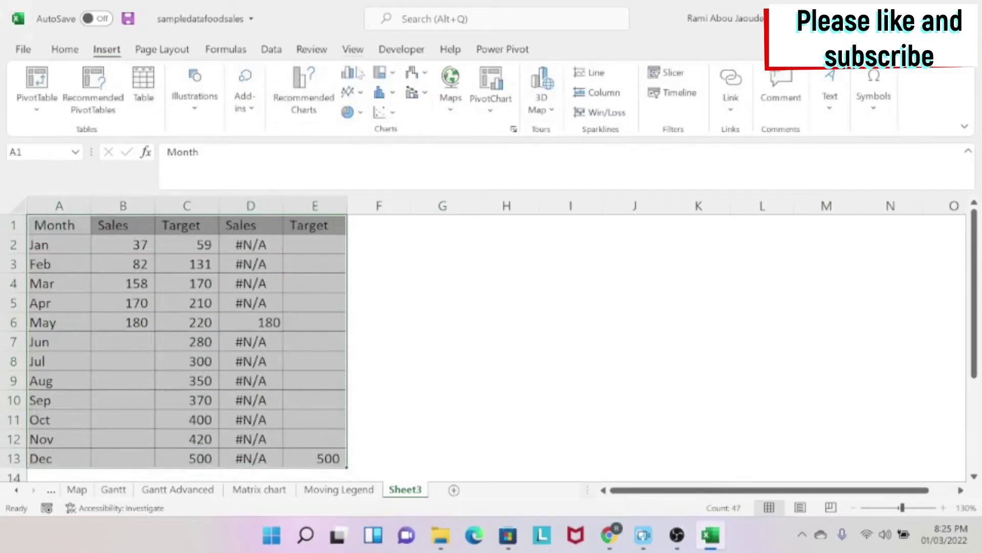
{"action": "left_click", "coordinate": [351, 92]}
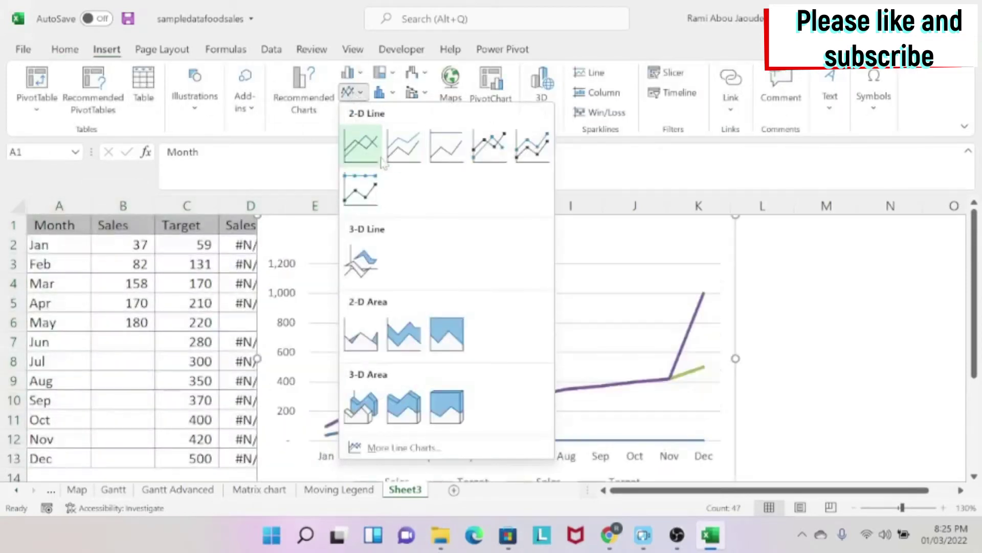
{"action": "left_click", "coordinate": [361, 146]}
{"action": "left_click_drag", "start_coordinate": [390, 257], "coordinate": [497, 253]}
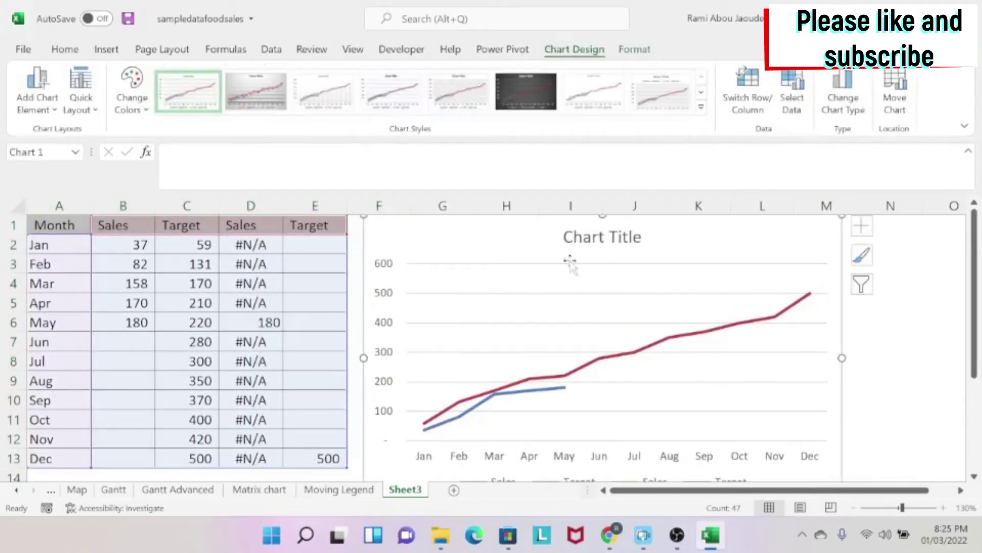
Step: Retitle the chart 'Sales performance vs Target' and make the title bold
{"action": "left_click", "coordinate": [584, 237]}
{"action": "triple_click", "coordinate": [602, 237]}
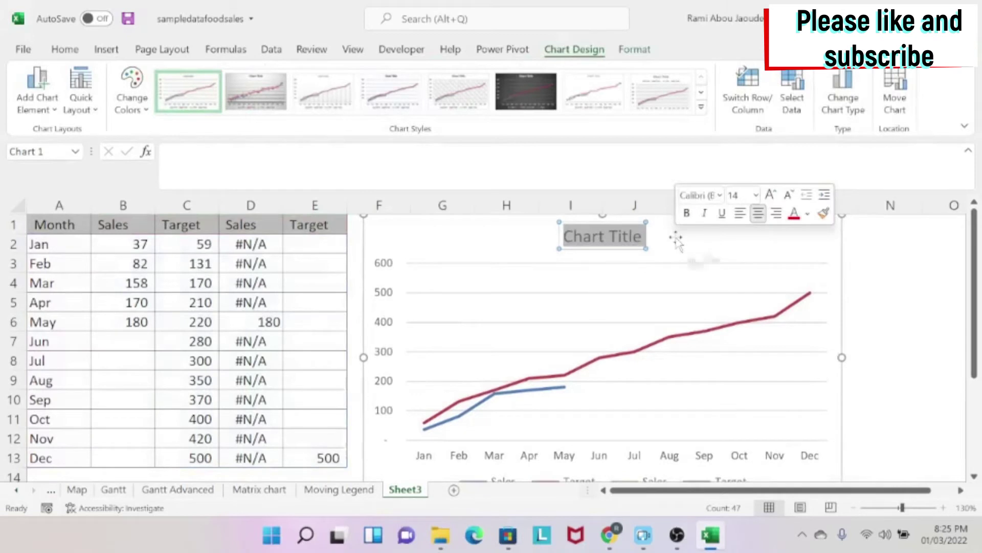
{"action": "key", "text": "Delete"}
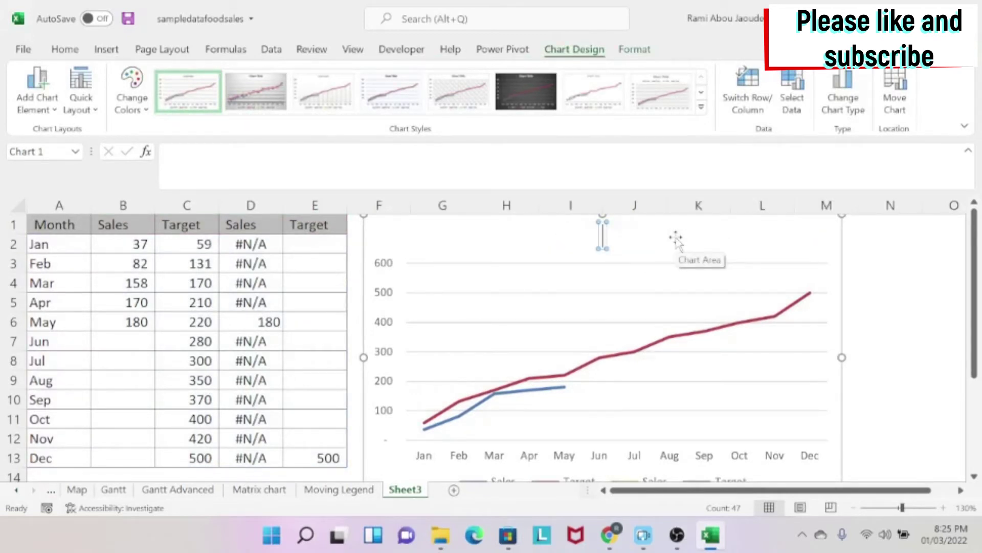
{"action": "type", "text": "Sales"}
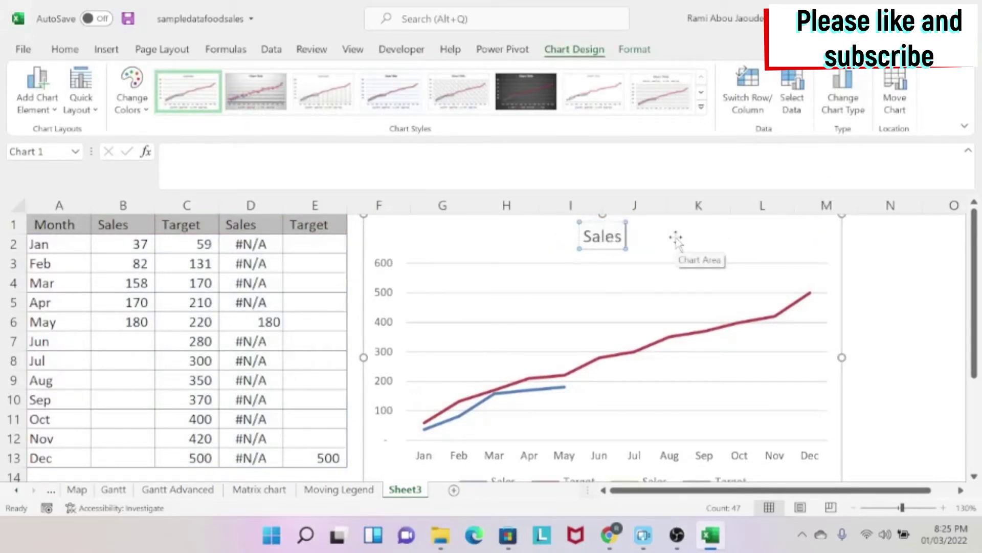
{"action": "type", "text": " performance"}
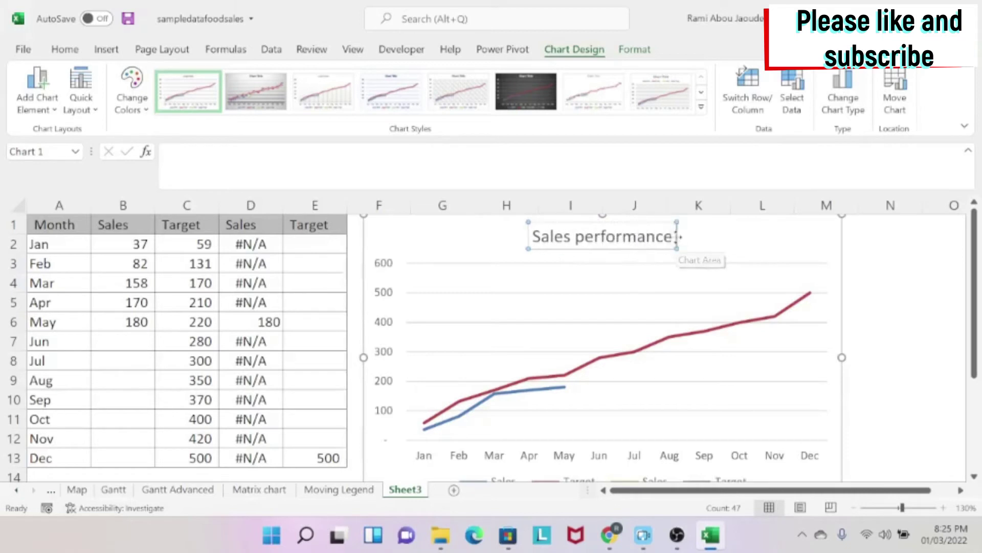
{"action": "type", "text": " vs Target"}
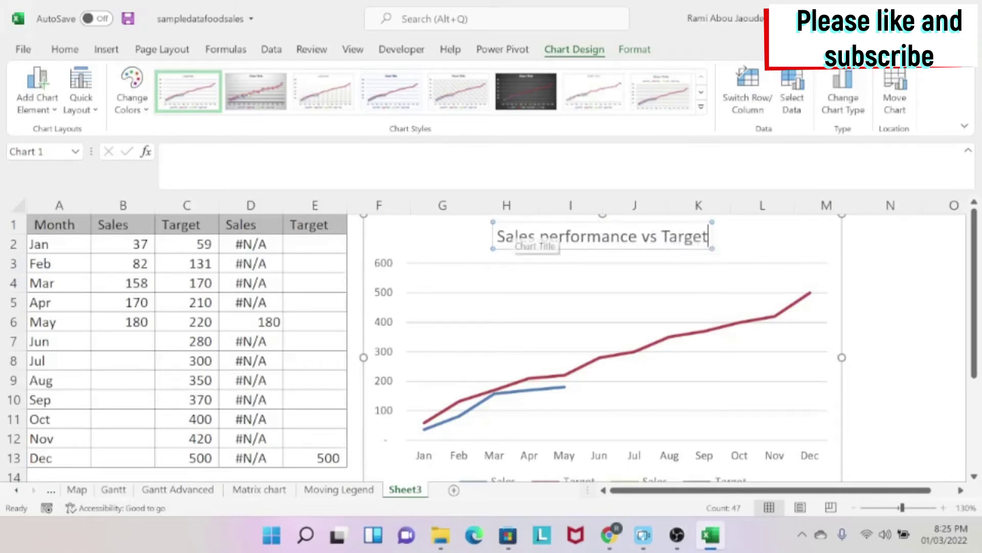
{"action": "left_click_drag", "start_coordinate": [504, 237], "coordinate": [700, 240]}
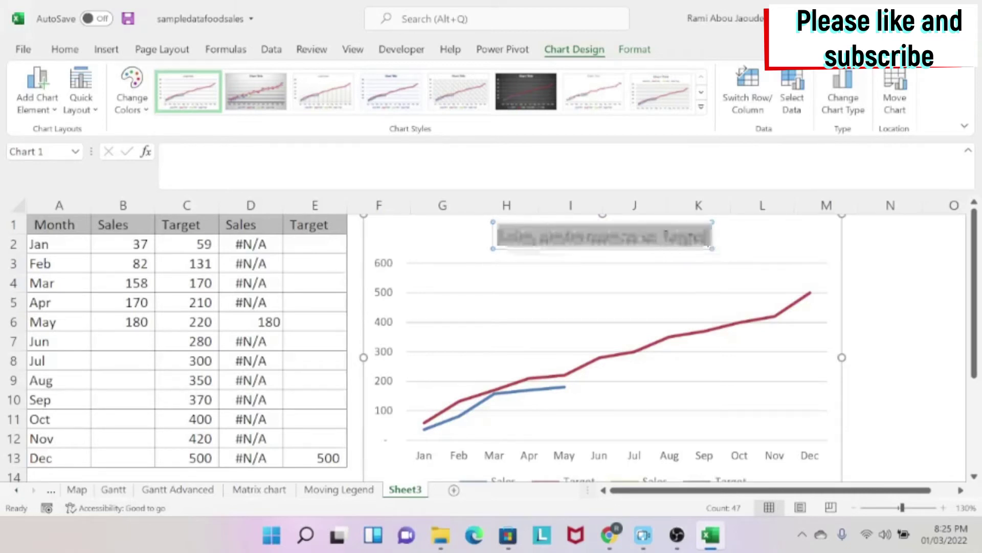
{"action": "left_click", "coordinate": [64, 49]}
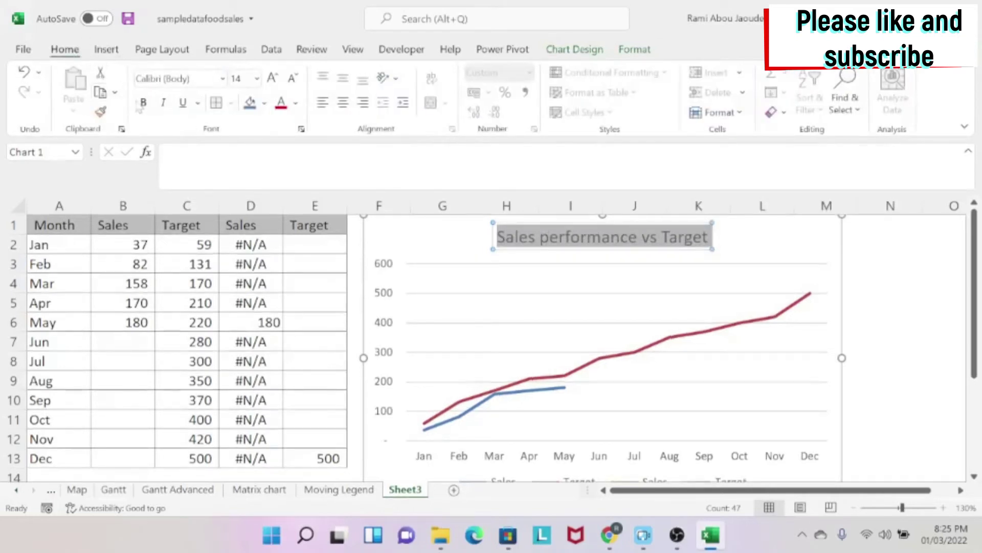
{"action": "left_click", "coordinate": [143, 102]}
{"action": "left_click", "coordinate": [912, 266]}
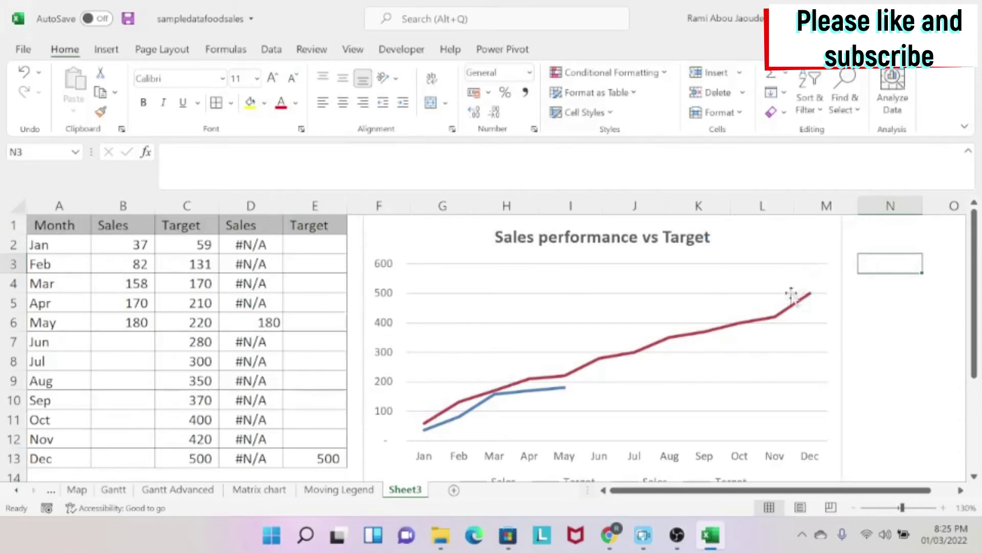
{"action": "scroll", "coordinate": [692, 320], "scroll_direction": "down", "scroll_amount": 1}
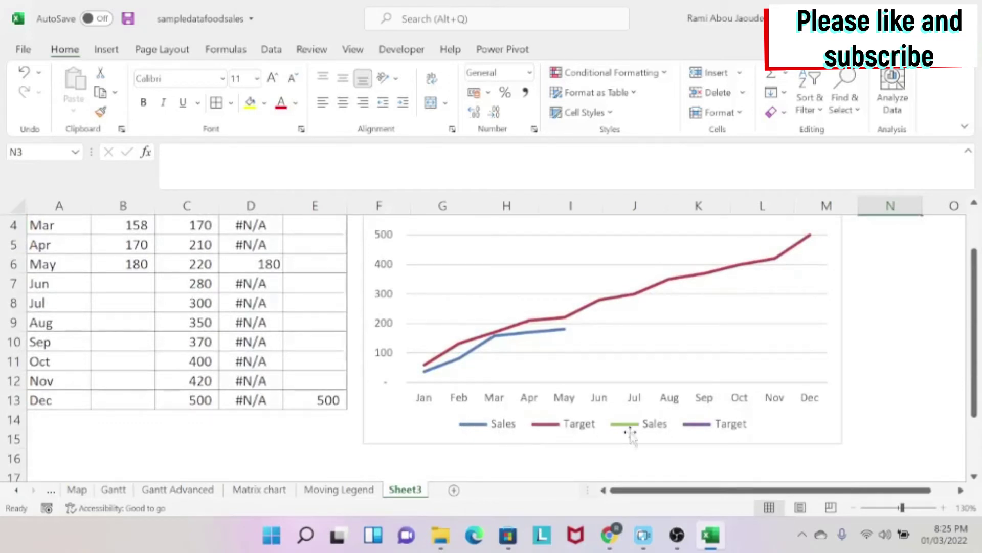
{"action": "scroll", "coordinate": [594, 417], "scroll_direction": "up", "scroll_amount": 1}
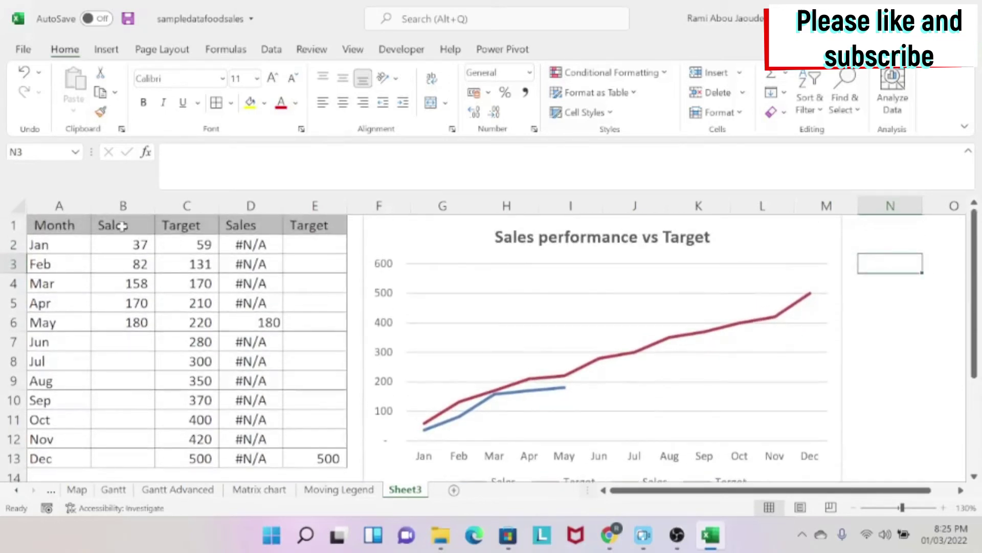
{"action": "left_click_drag", "start_coordinate": [125, 226], "coordinate": [128, 438]}
{"action": "left_click_drag", "start_coordinate": [240, 243], "coordinate": [251, 381]}
{"action": "left_click_drag", "start_coordinate": [319, 238], "coordinate": [315, 321]}
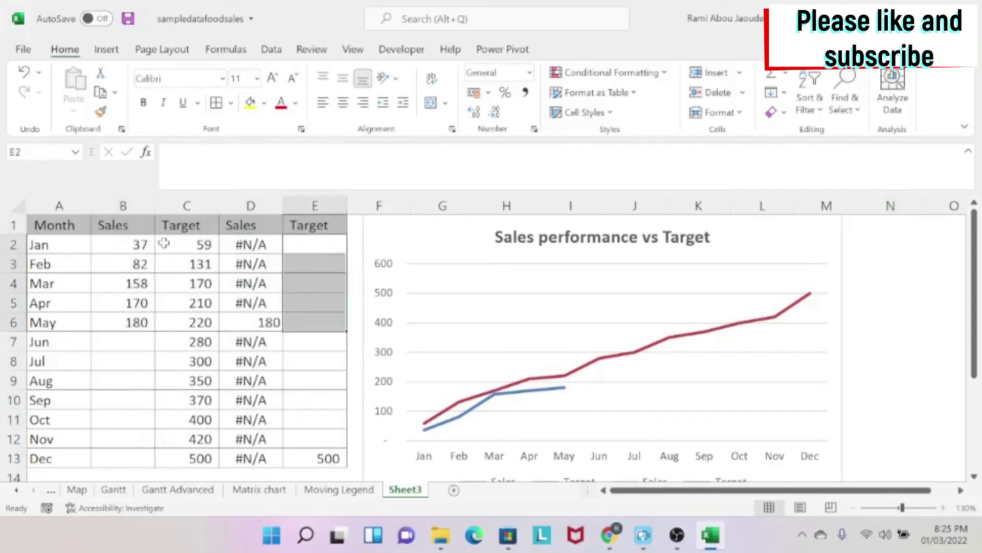
{"action": "left_click_drag", "start_coordinate": [187, 264], "coordinate": [188, 303]}
{"action": "left_click", "coordinate": [247, 323]}
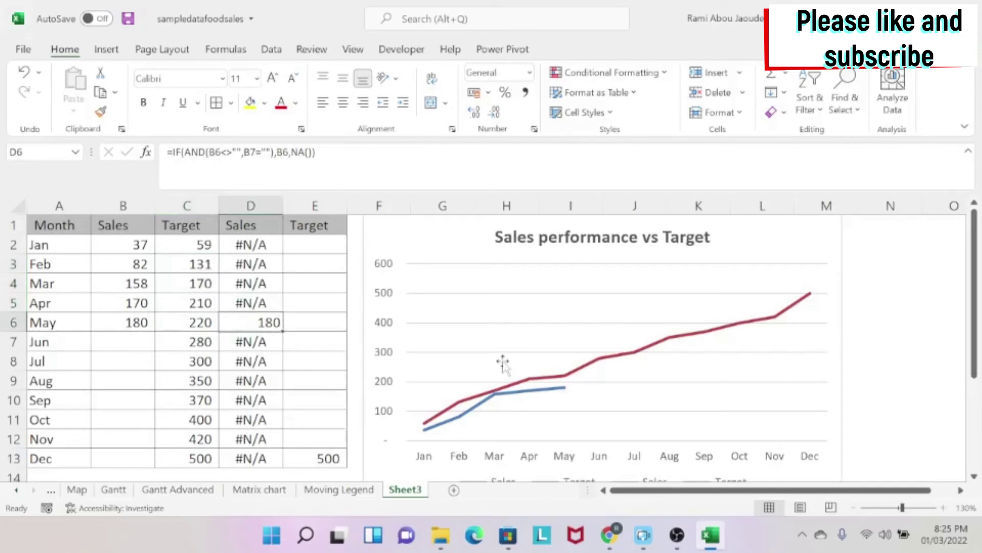
{"action": "scroll", "coordinate": [614, 394], "scroll_direction": "down", "scroll_amount": 1}
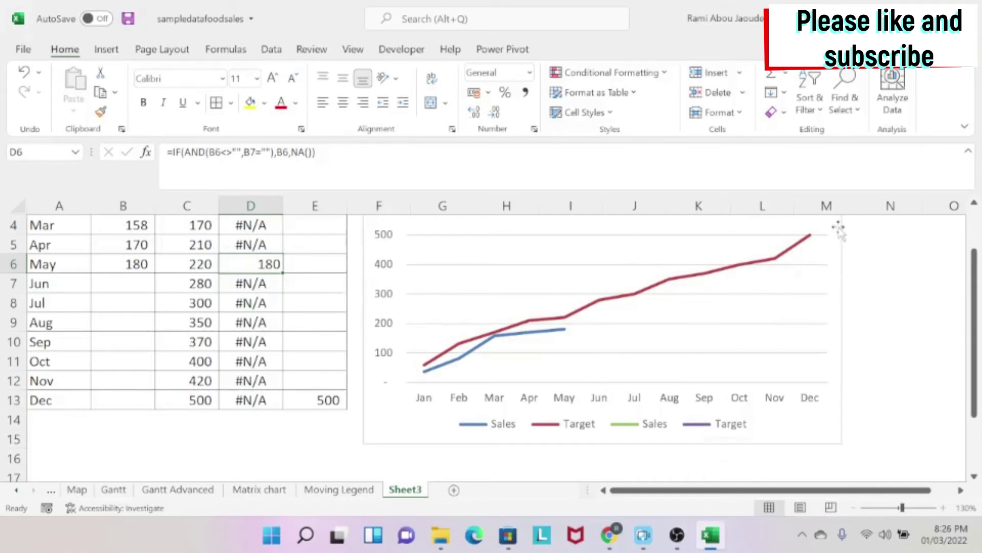
{"action": "scroll", "coordinate": [805, 284], "scroll_direction": "up", "scroll_amount": 1}
{"action": "scroll", "coordinate": [635, 429], "scroll_direction": "down", "scroll_amount": 1}
{"action": "scroll", "coordinate": [629, 343], "scroll_direction": "up", "scroll_amount": 1}
{"action": "left_click", "coordinate": [894, 341]}
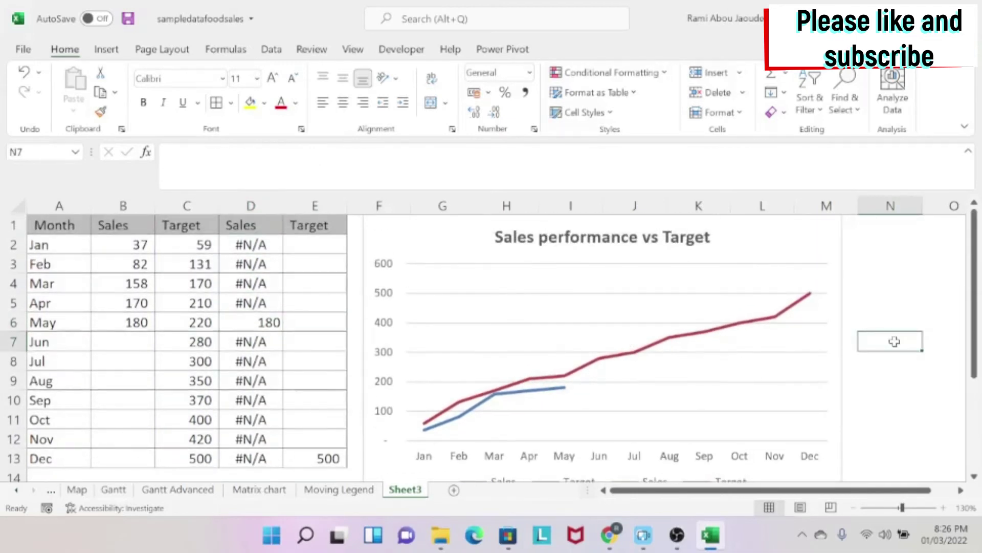
{"action": "left_click", "coordinate": [810, 293]}
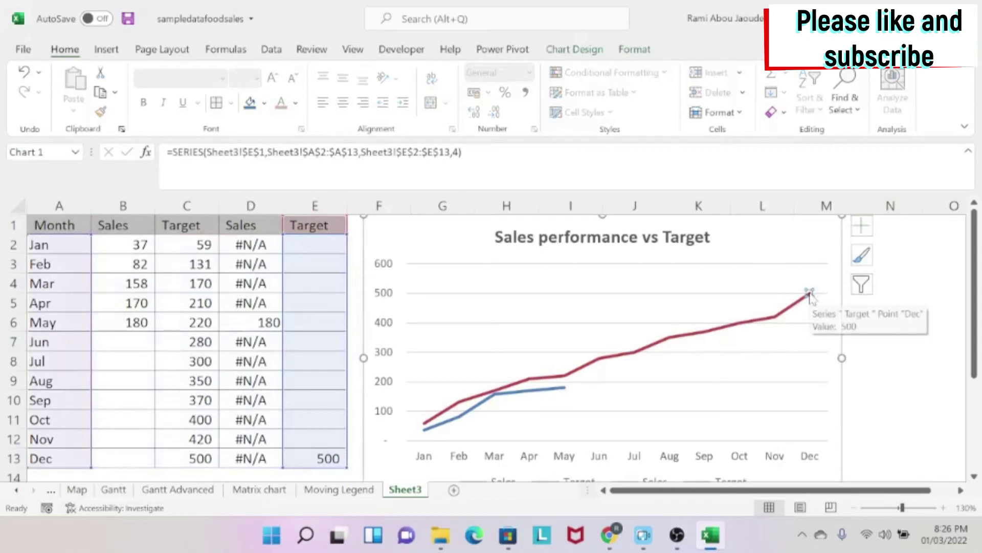
Step: Open Format Axis for the vertical axis, then select the red Target line and show chart elements
{"action": "right_click", "coordinate": [811, 297]}
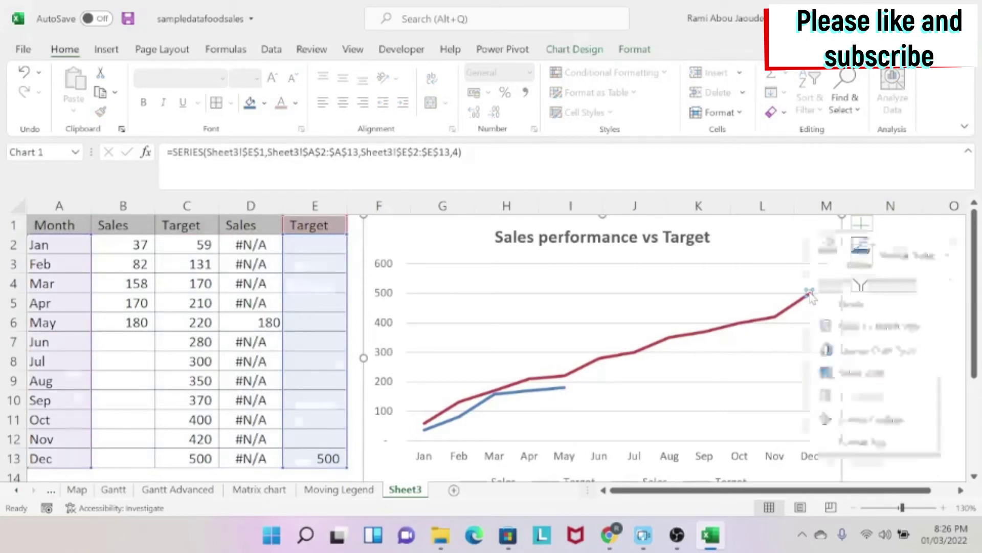
{"action": "left_click", "coordinate": [884, 445]}
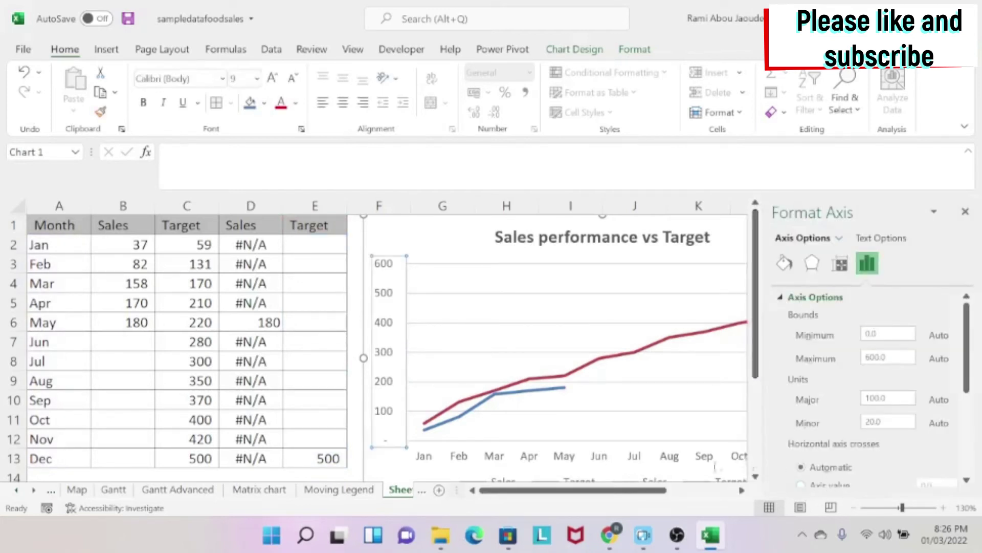
{"action": "left_click_drag", "start_coordinate": [647, 490], "coordinate": [717, 490]}
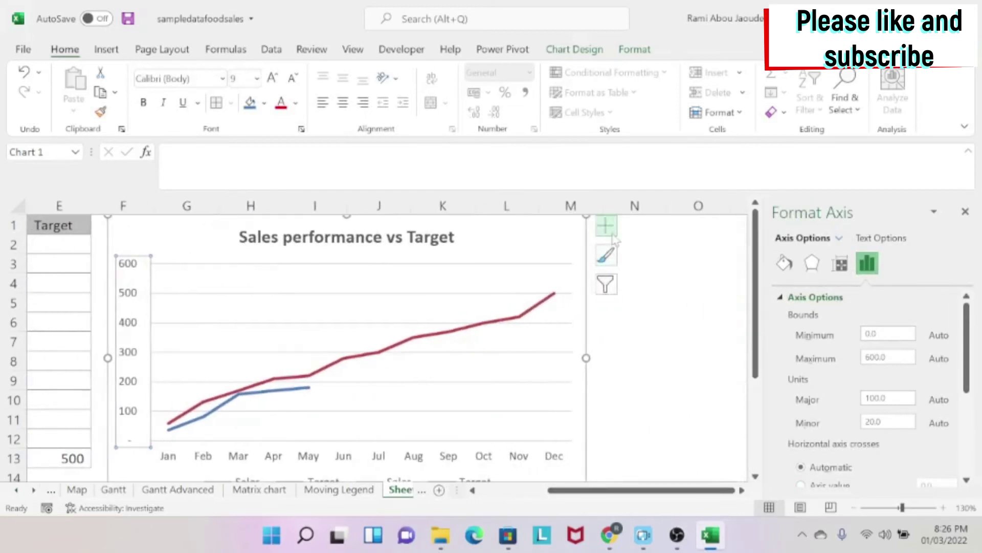
{"action": "left_click", "coordinate": [555, 292]}
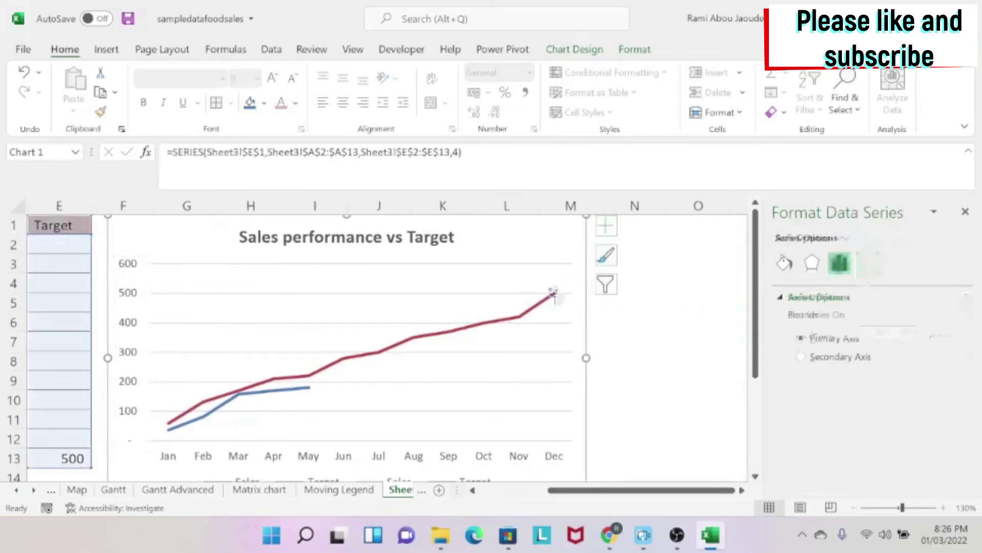
{"action": "left_click", "coordinate": [603, 227]}
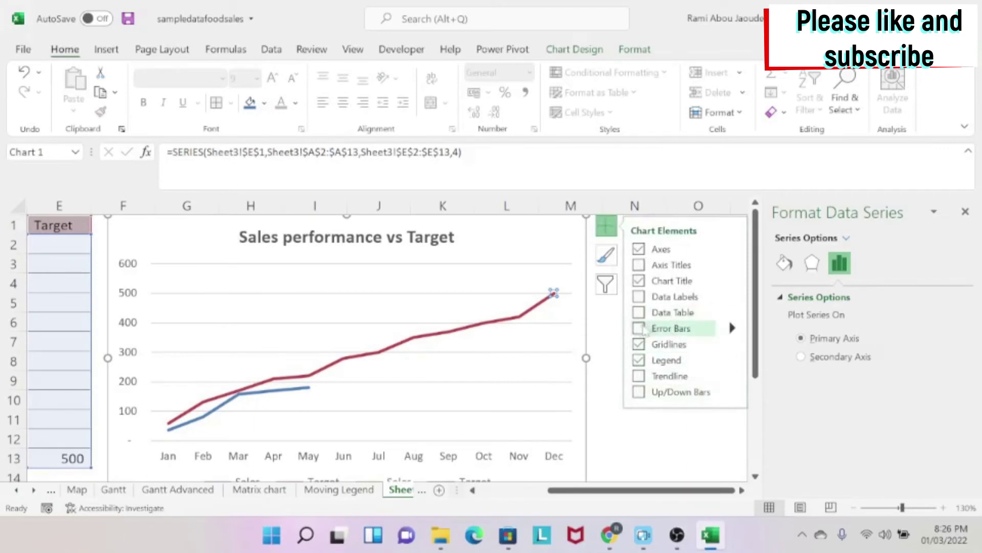
Step: Add a Dec data label to Target showing the series name instead of 500
{"action": "left_click", "coordinate": [639, 297]}
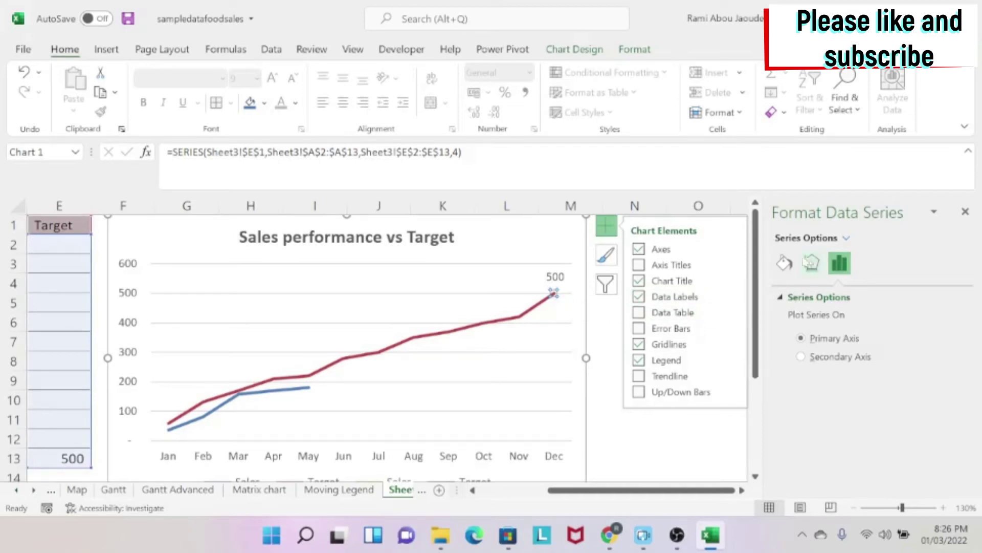
{"action": "left_click", "coordinate": [557, 276]}
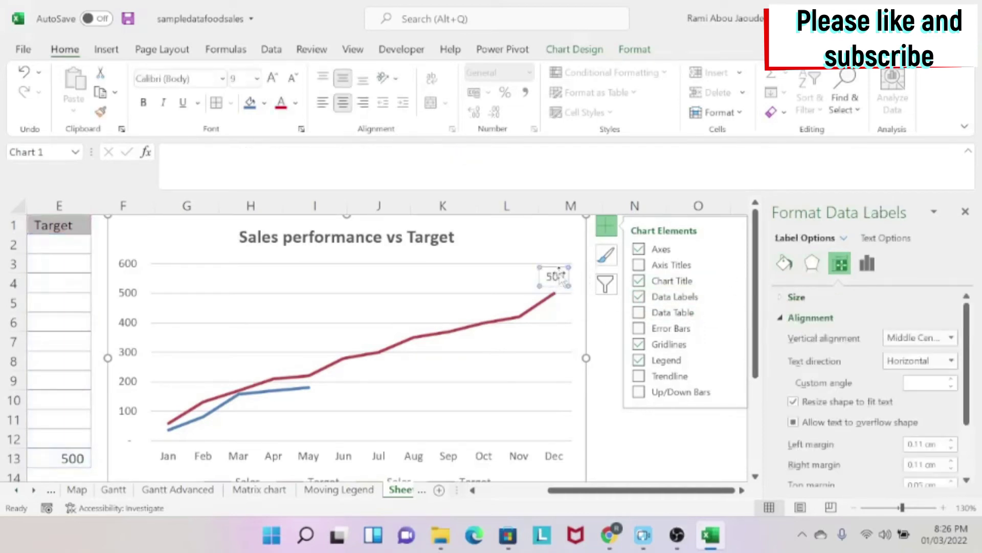
{"action": "left_click", "coordinate": [868, 264]}
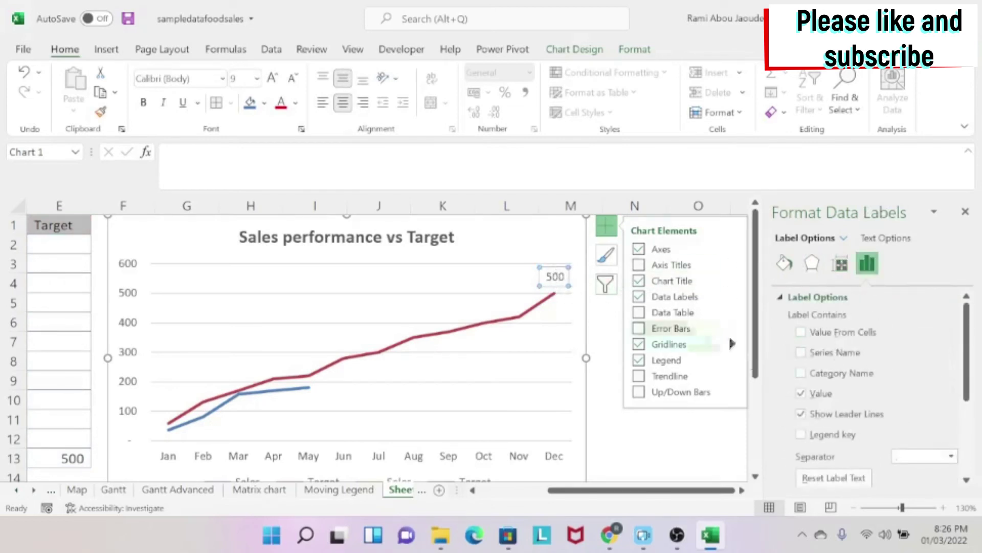
{"action": "left_click", "coordinate": [801, 393]}
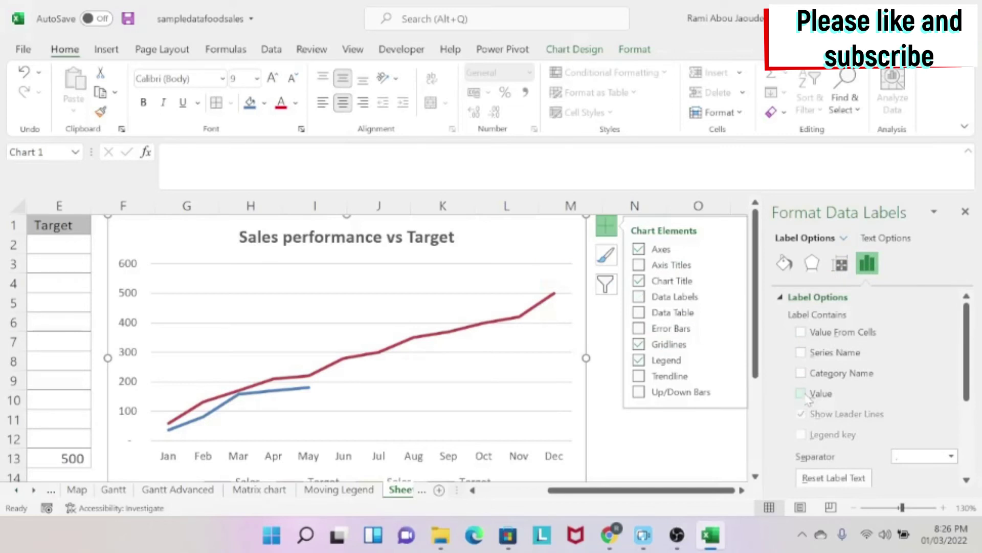
{"action": "left_click", "coordinate": [801, 353]}
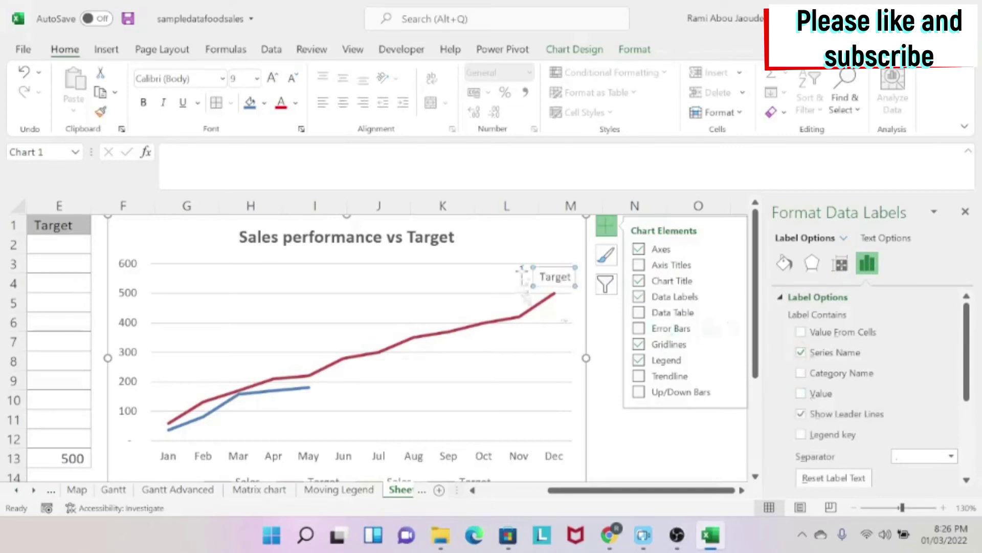
{"action": "scroll", "coordinate": [957, 377], "scroll_direction": "down", "scroll_amount": 3}
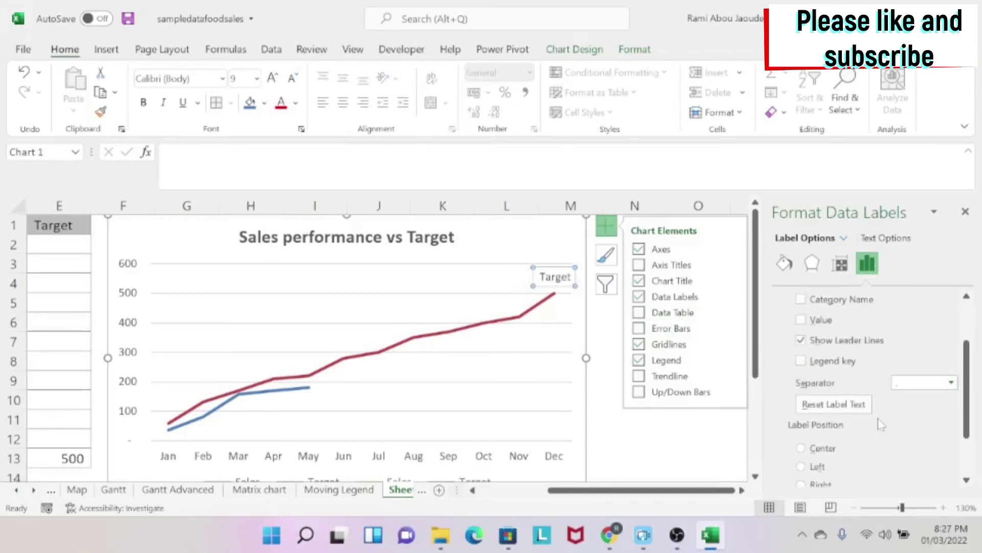
{"action": "scroll", "coordinate": [881, 424], "scroll_direction": "down", "scroll_amount": 1}
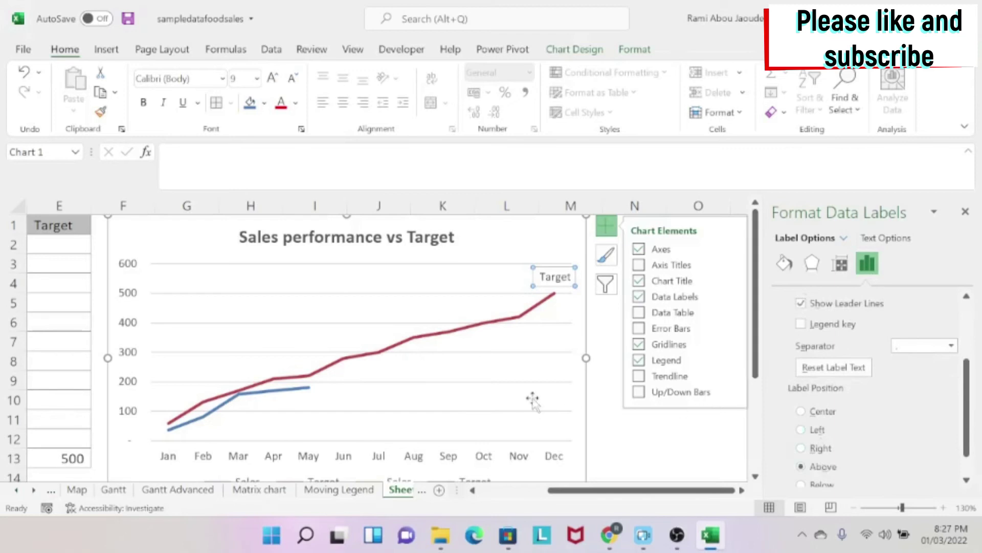
{"action": "left_click", "coordinate": [634, 438]}
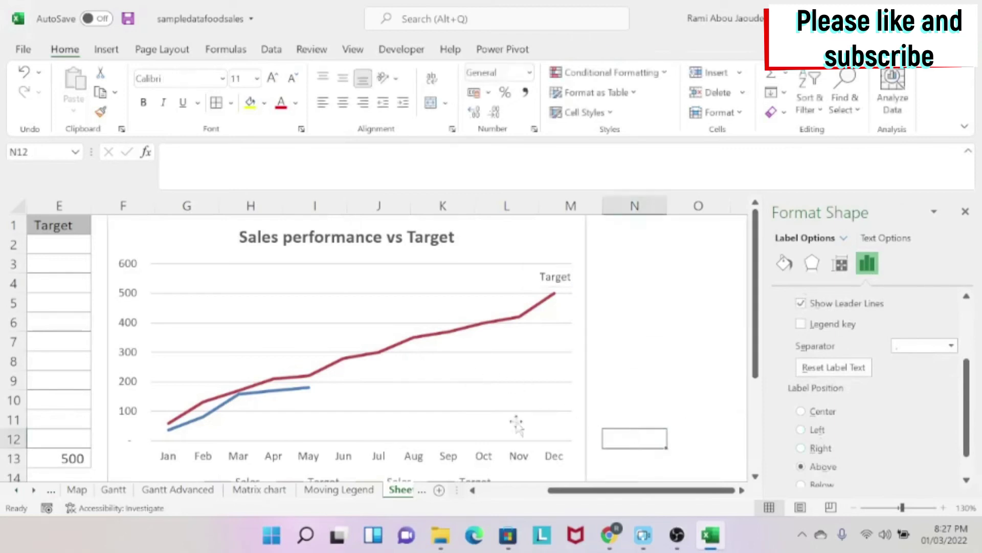
Step: Add a May data label to Sales showing the series name instead of 180
{"action": "left_click", "coordinate": [307, 390]}
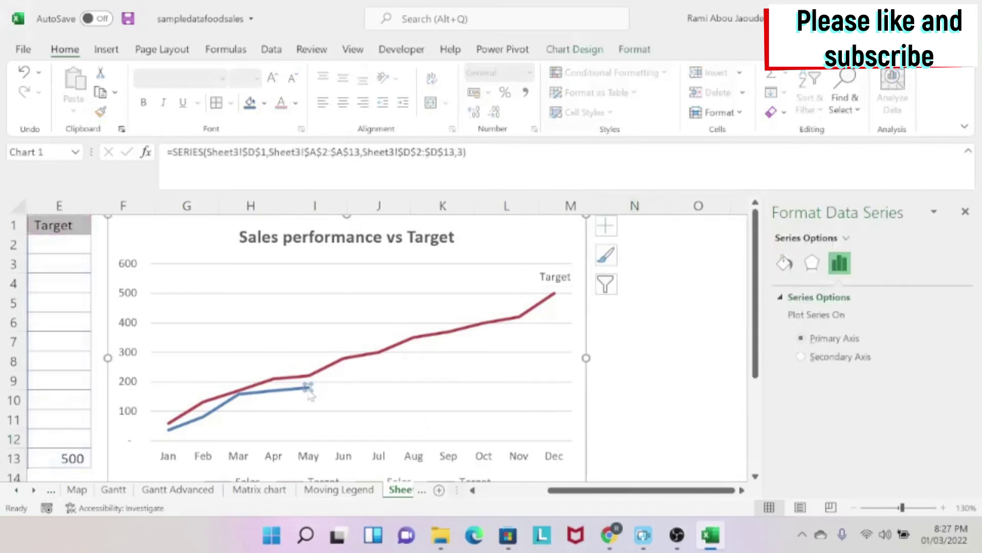
{"action": "left_click", "coordinate": [607, 225]}
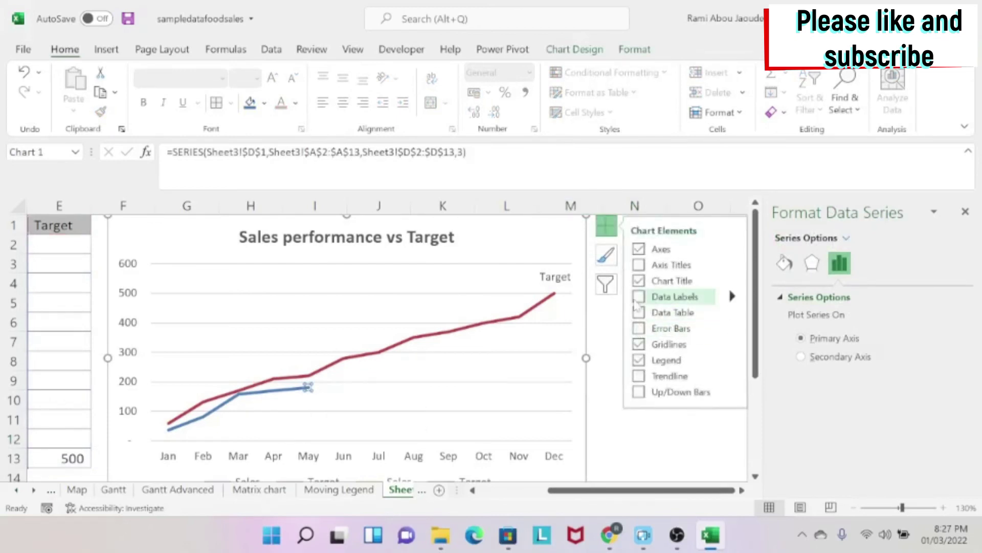
{"action": "left_click", "coordinate": [638, 297]}
{"action": "left_click", "coordinate": [308, 371]}
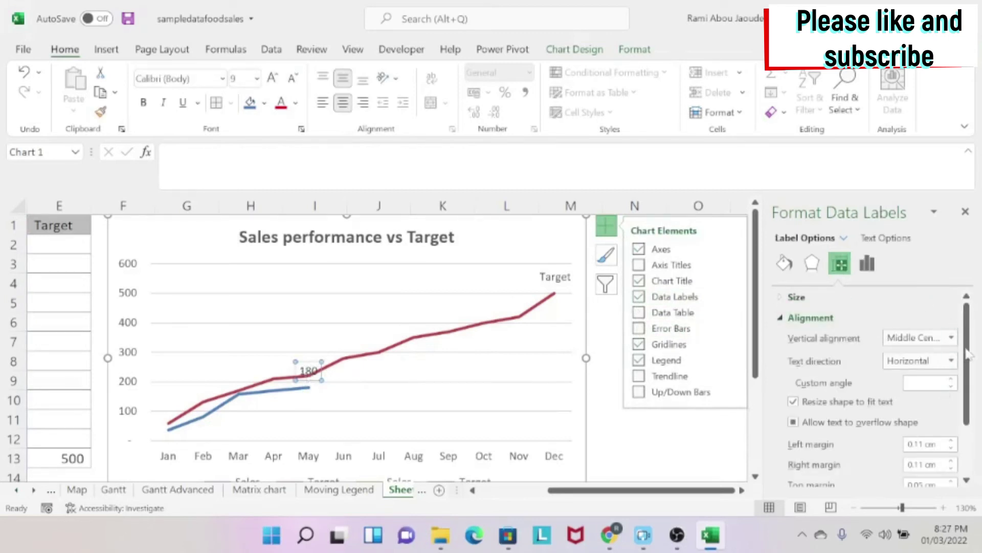
{"action": "left_click", "coordinate": [867, 263]}
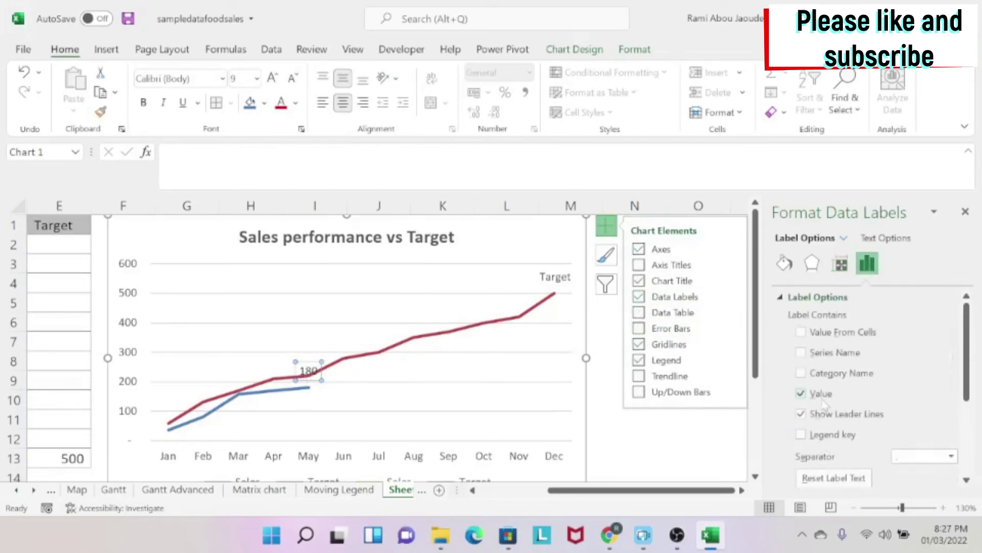
{"action": "left_click", "coordinate": [801, 393]}
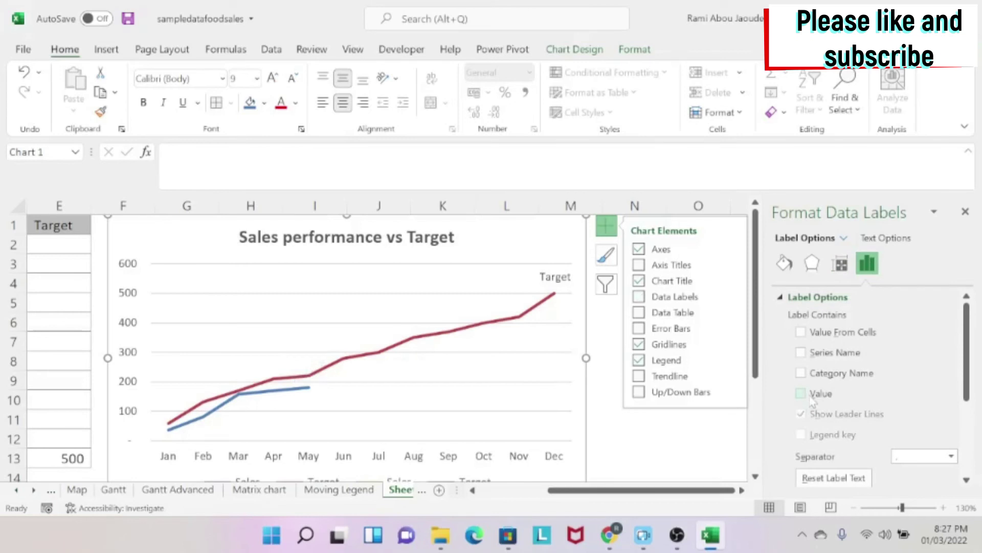
{"action": "left_click", "coordinate": [810, 353]}
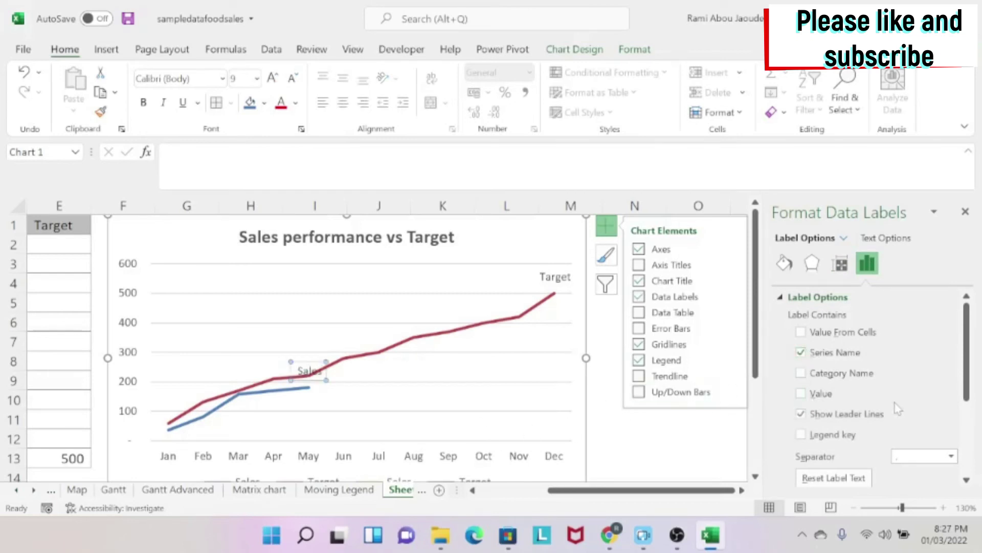
Step: Set the Sales label position to Right and close the Format Data Labels pane
{"action": "scroll", "coordinate": [898, 408], "scroll_direction": "down", "scroll_amount": 2}
{"action": "scroll", "coordinate": [898, 408], "scroll_direction": "down", "scroll_amount": 2}
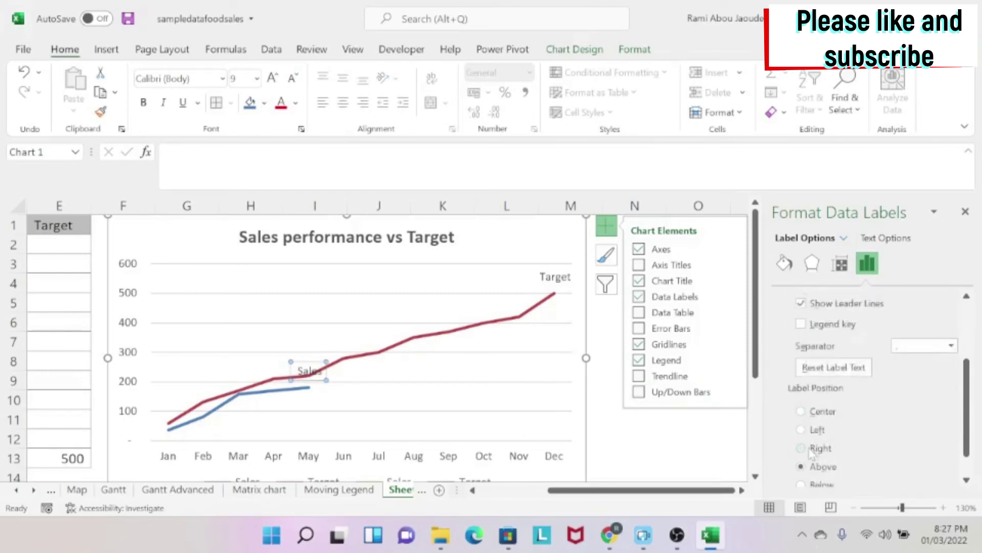
{"action": "left_click", "coordinate": [811, 450]}
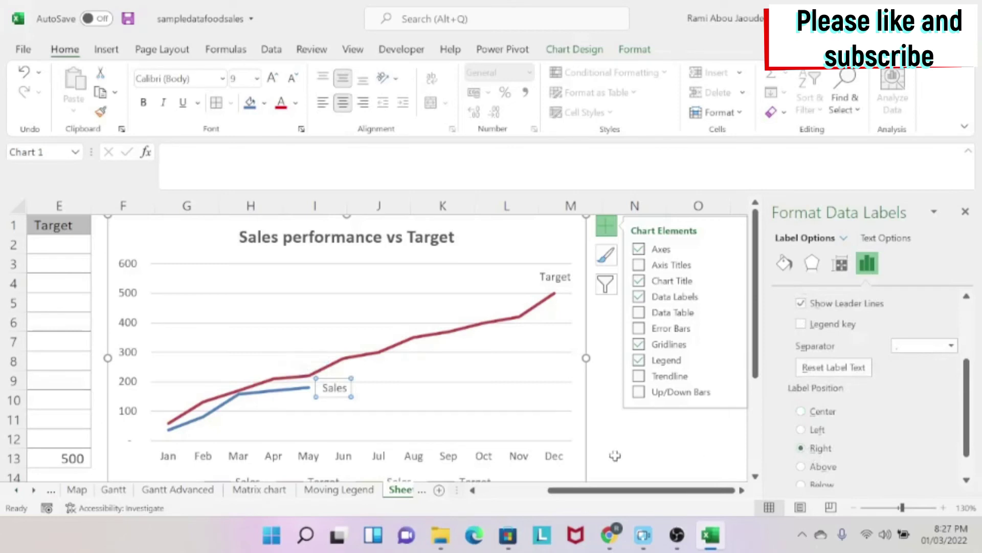
{"action": "left_click", "coordinate": [966, 212]}
{"action": "scroll", "coordinate": [486, 430], "scroll_direction": "down", "scroll_amount": 2}
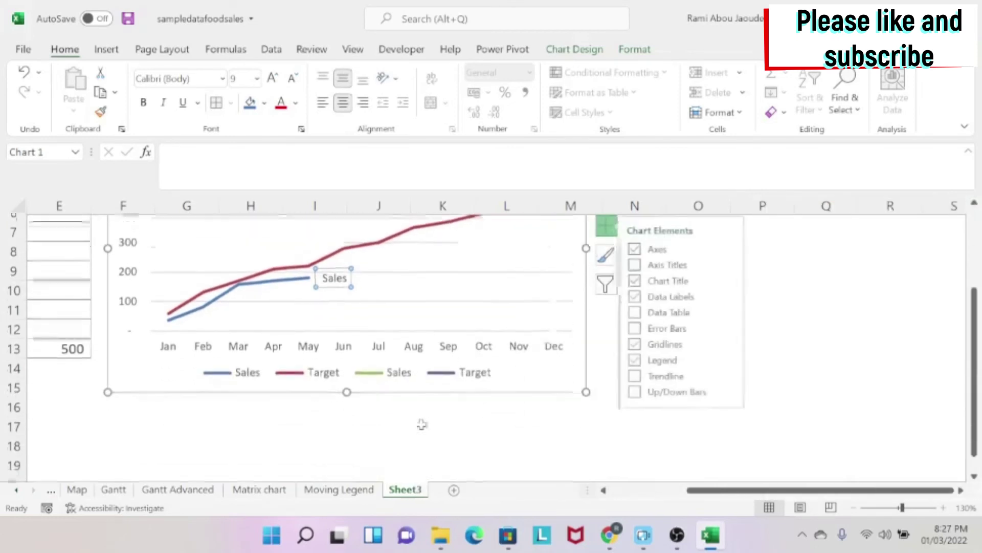
Step: Delete the duplicate green Sales entry and the extra Target entry from the chart legend
{"action": "left_click", "coordinate": [375, 370]}
{"action": "left_click", "coordinate": [376, 367]}
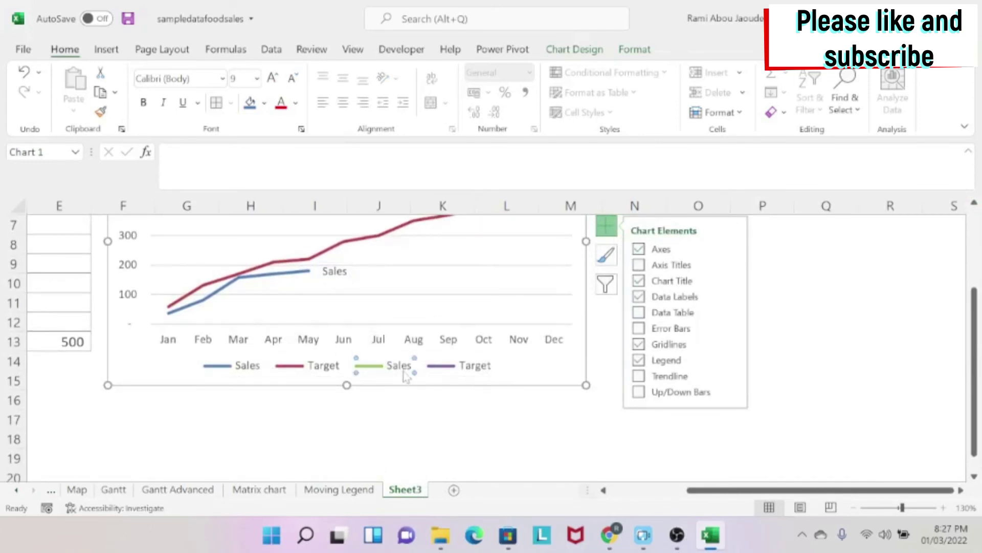
{"action": "key", "text": "Delete"}
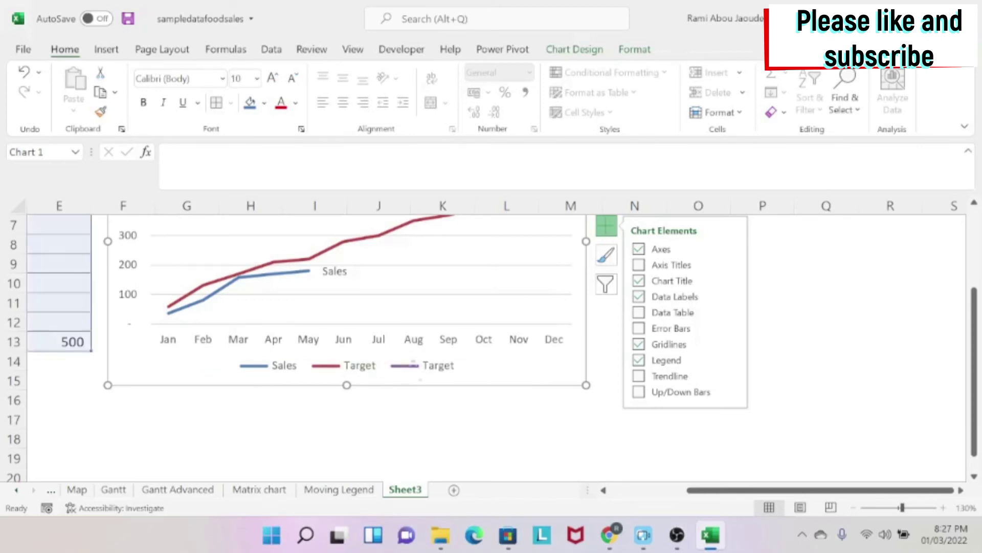
{"action": "left_click", "coordinate": [416, 365]}
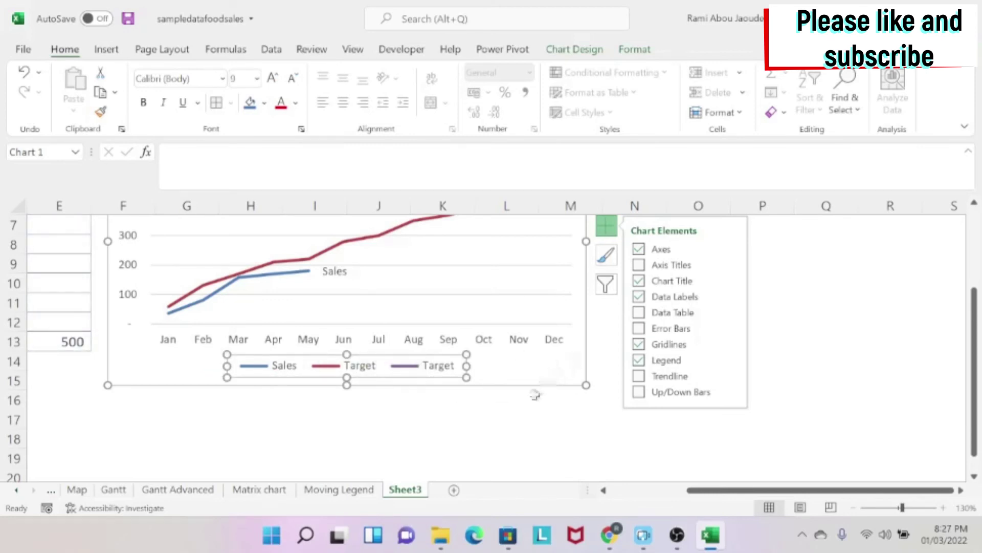
{"action": "left_click", "coordinate": [414, 367]}
{"action": "key", "text": "Delete"}
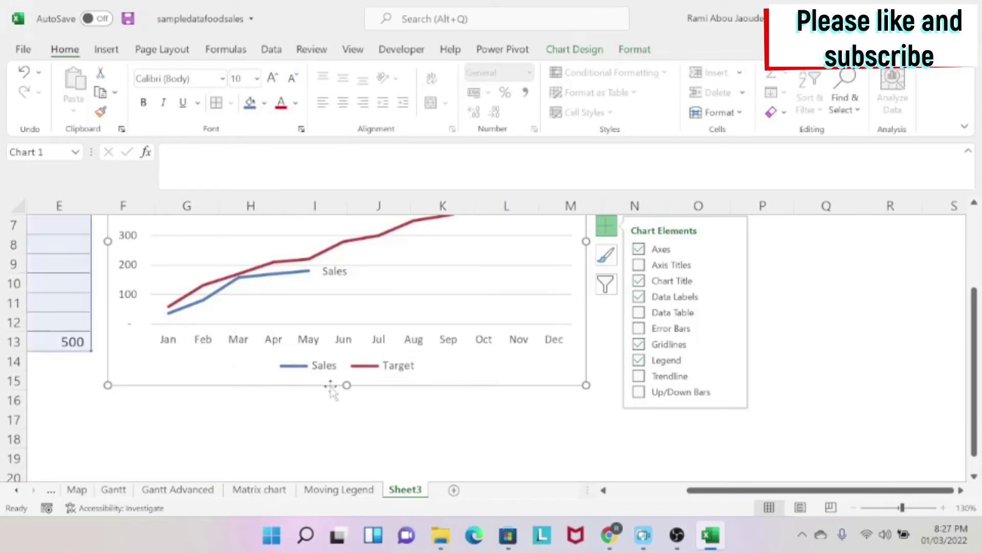
{"action": "scroll", "coordinate": [334, 387], "scroll_direction": "up", "scroll_amount": 2}
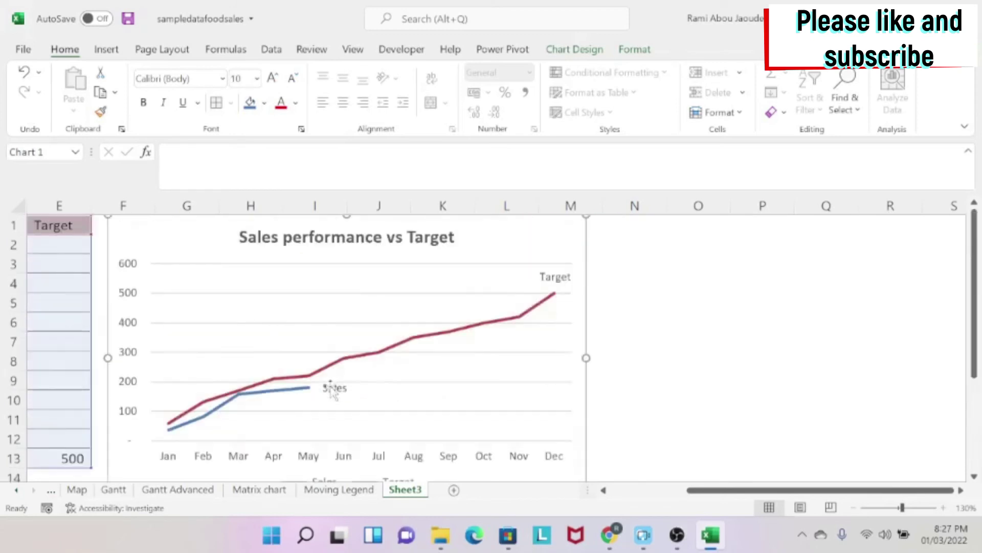
Step: Set the Target series-name label position to Right, beside the line's Dec end
{"action": "left_click", "coordinate": [427, 335]}
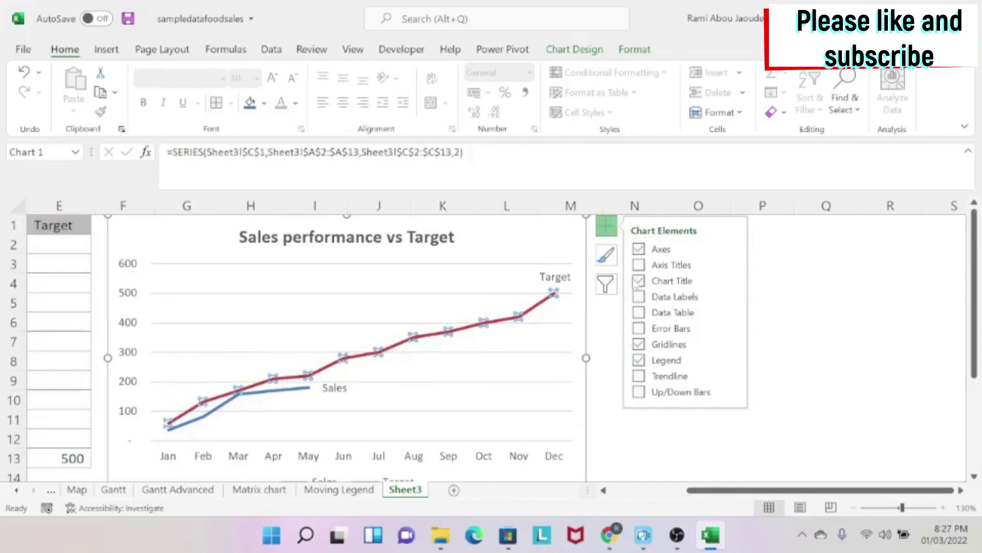
{"action": "left_click", "coordinate": [639, 298]}
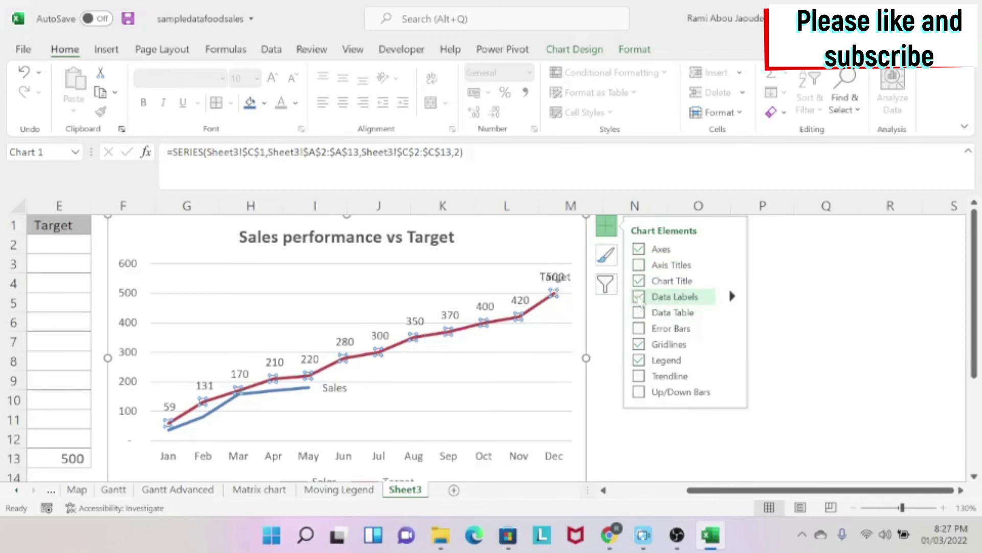
{"action": "left_click", "coordinate": [555, 278]}
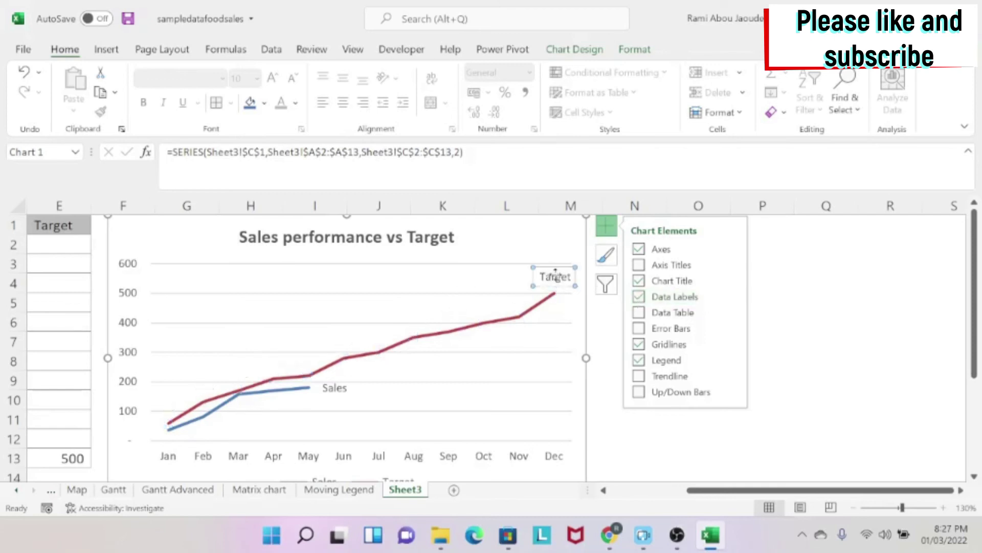
{"action": "right_click", "coordinate": [556, 276]}
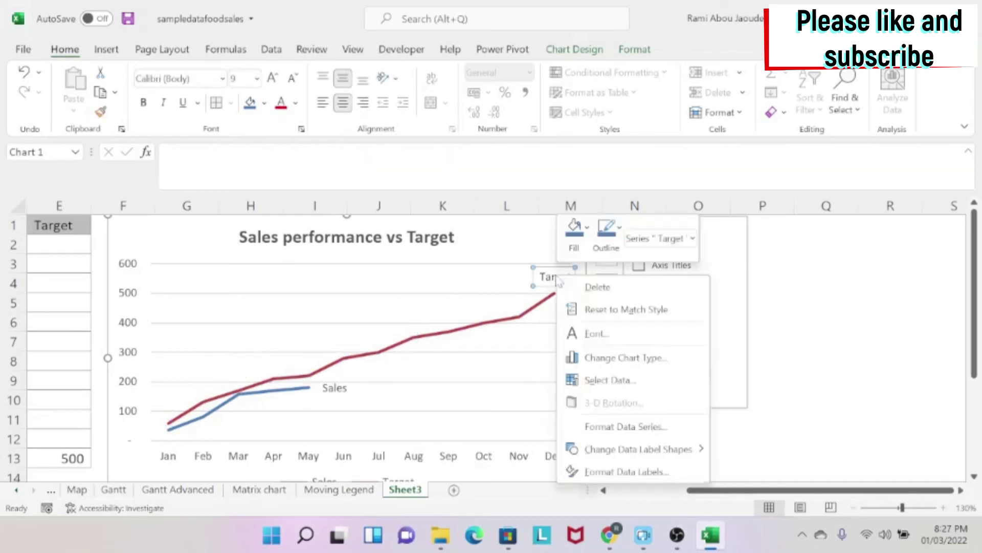
{"action": "left_click", "coordinate": [581, 471]}
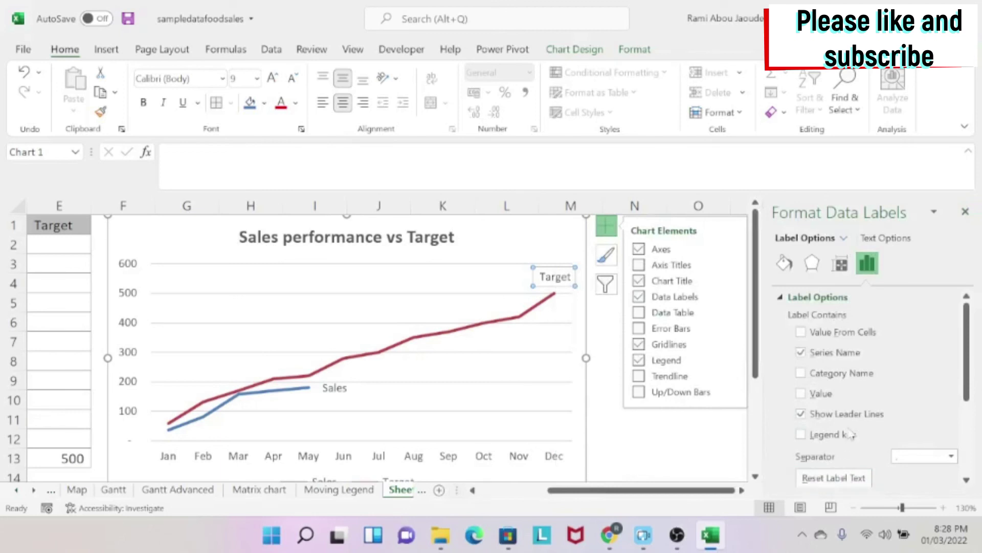
{"action": "scroll", "coordinate": [850, 434], "scroll_direction": "down", "scroll_amount": 5}
{"action": "left_click", "coordinate": [802, 415]}
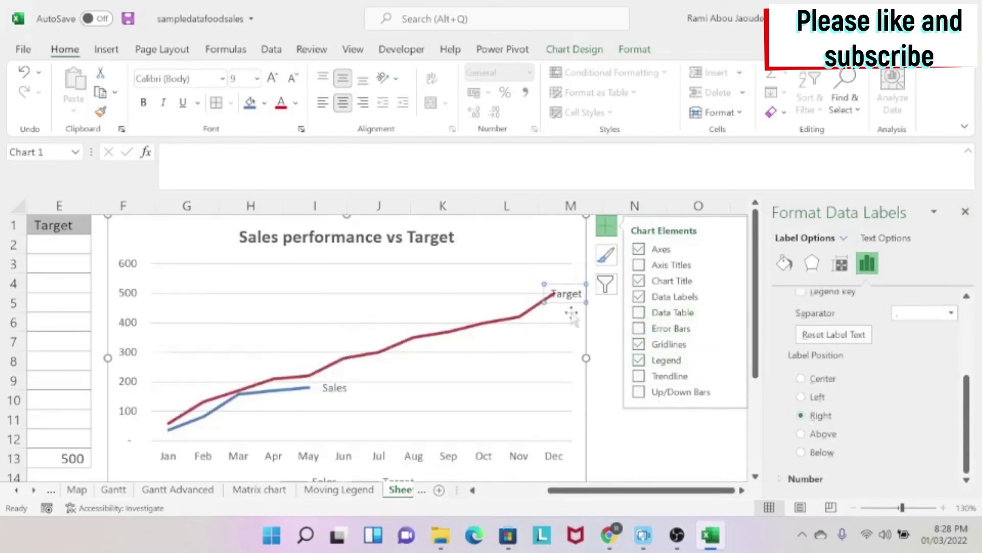
Step: Add value labels to the Target line, shown above it
{"action": "left_click", "coordinate": [527, 312]}
{"action": "left_click", "coordinate": [640, 297]}
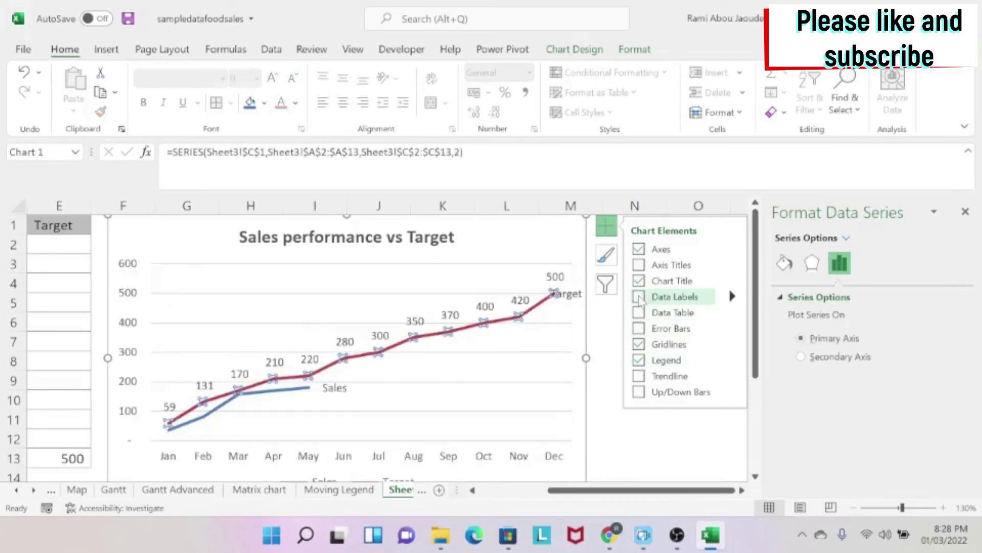
{"action": "left_click", "coordinate": [526, 361]}
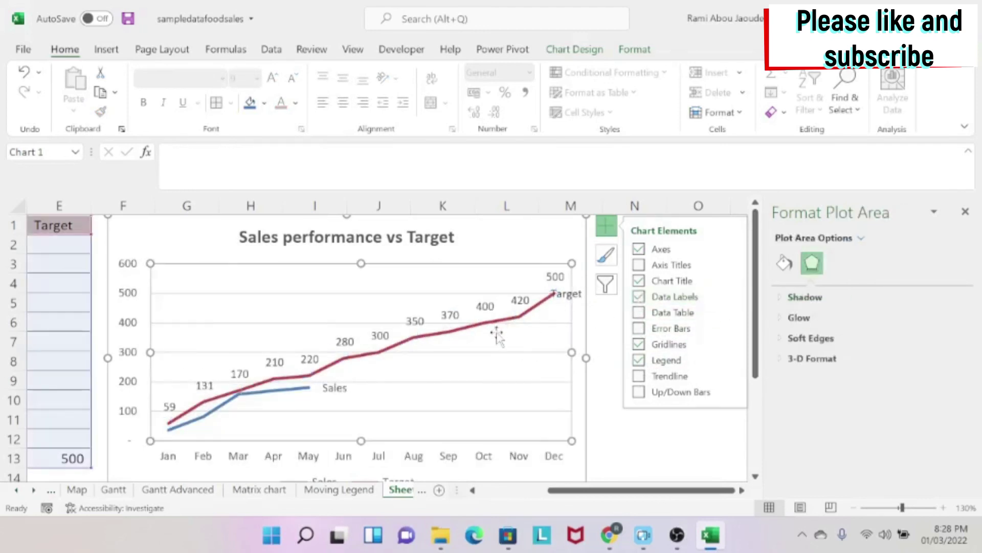
Step: Add value labels to the Sales line and position them Below the line
{"action": "left_click", "coordinate": [293, 390]}
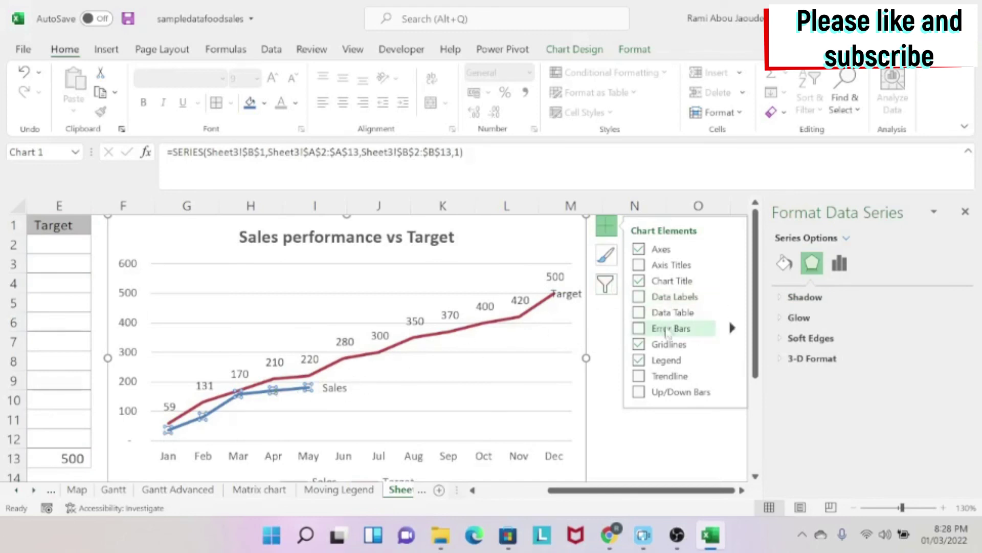
{"action": "left_click", "coordinate": [667, 302]}
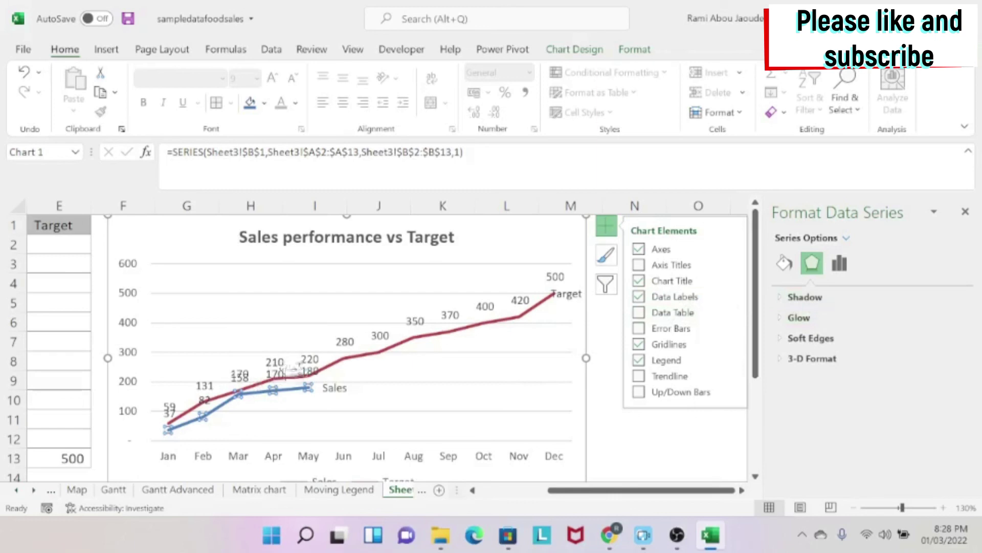
{"action": "left_click", "coordinate": [290, 369]}
{"action": "left_click", "coordinate": [867, 263]}
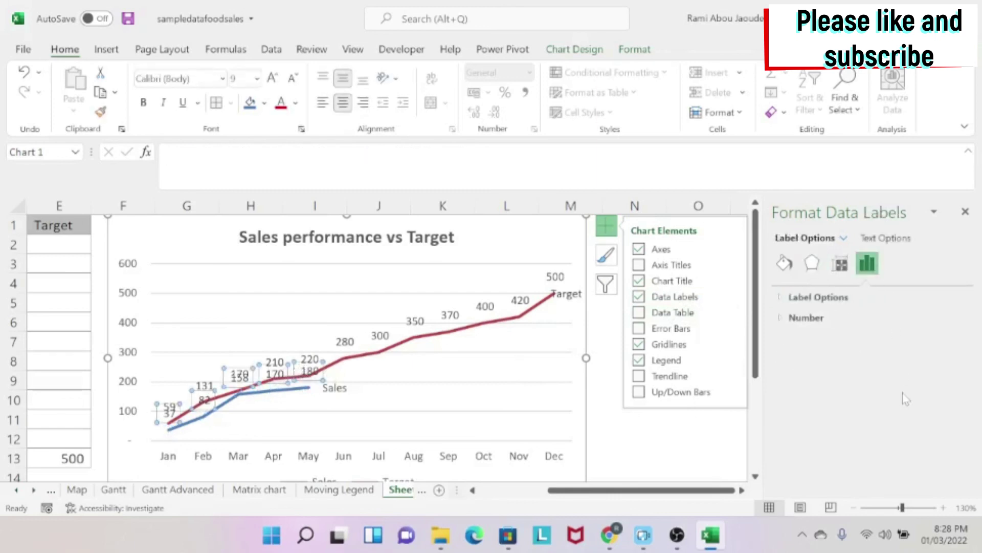
{"action": "left_click", "coordinate": [807, 299]}
{"action": "scroll", "coordinate": [866, 375], "scroll_direction": "down", "scroll_amount": 5}
{"action": "scroll", "coordinate": [861, 397], "scroll_direction": "down", "scroll_amount": 3}
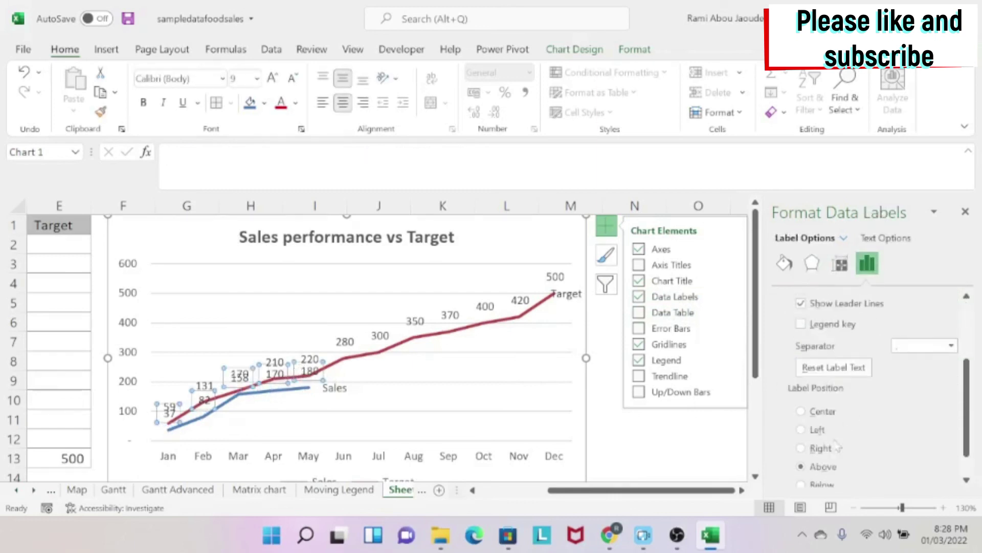
{"action": "left_click", "coordinate": [814, 453]}
{"action": "left_click", "coordinate": [471, 447]}
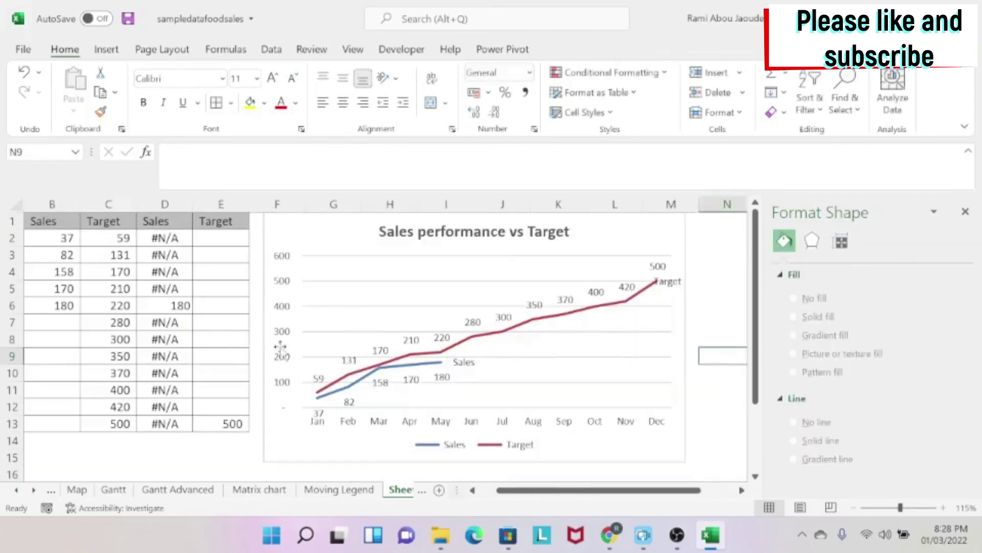
Step: Enter June sales of 200 in B7 and July sales of 250 in B8
{"action": "left_click_drag", "start_coordinate": [163, 356], "coordinate": [16, 372]}
{"action": "left_click", "coordinate": [110, 322]}
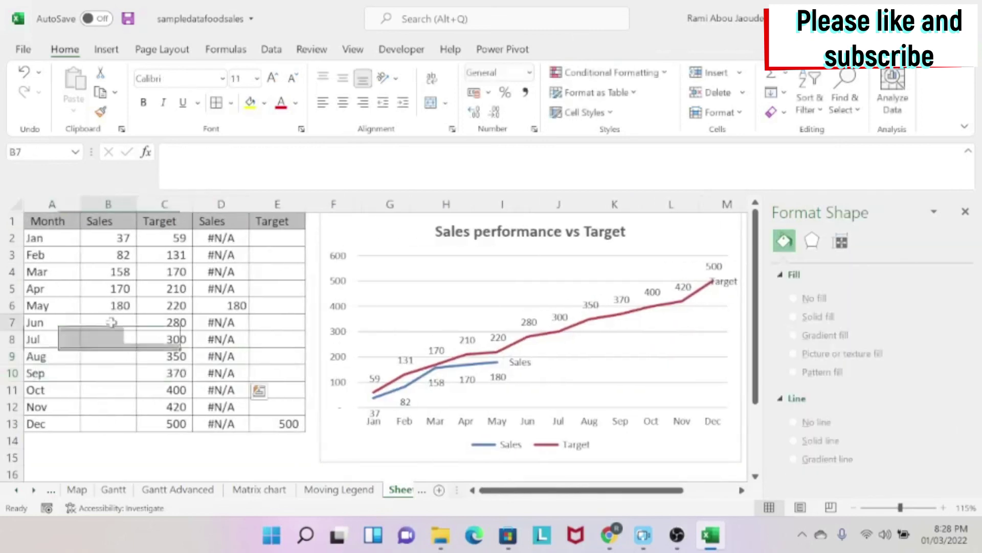
{"action": "type", "text": "2"}
{"action": "key", "text": "Return"}
{"action": "type", "text": "2"}
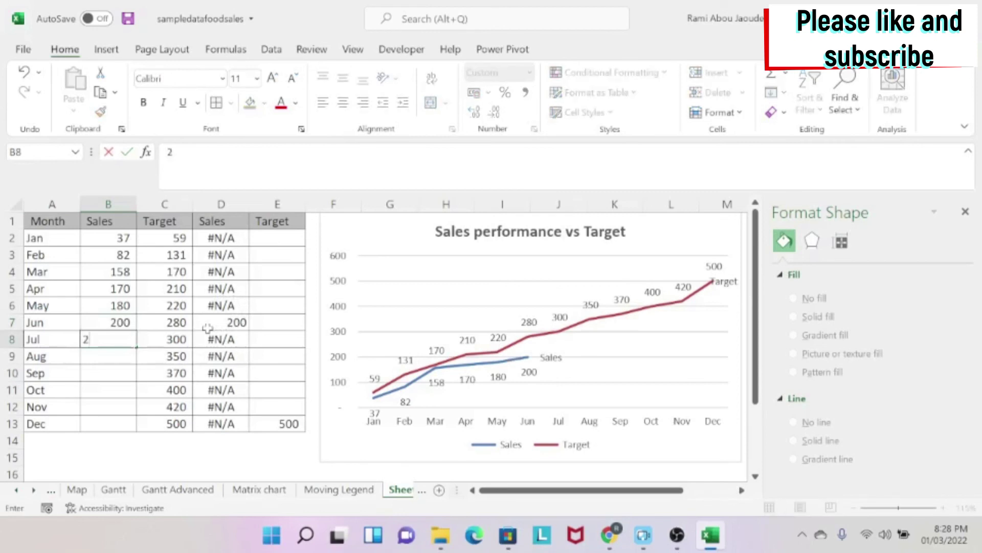
{"action": "type", "text": "50"}
{"action": "key", "text": "Return"}
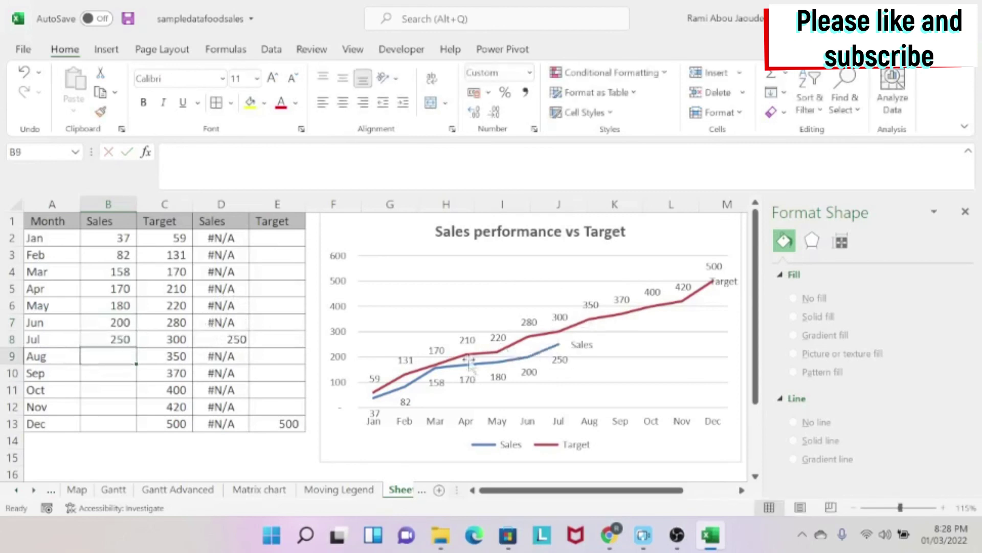